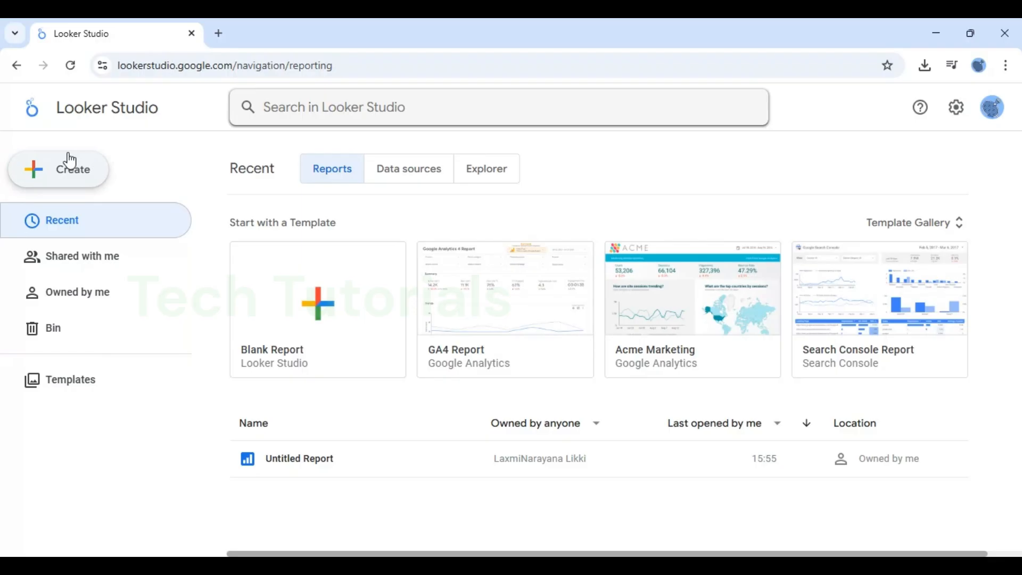
Create a new report and add the most recently opened Adidas US Sales - Data Sales Adidas data source to it.
left_click(83, 177)
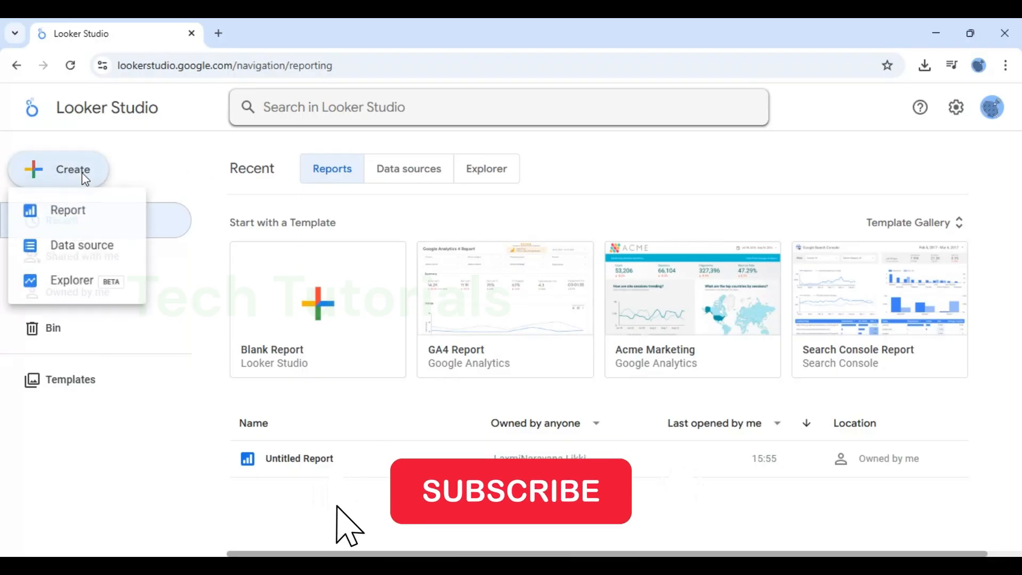
left_click(50, 209)
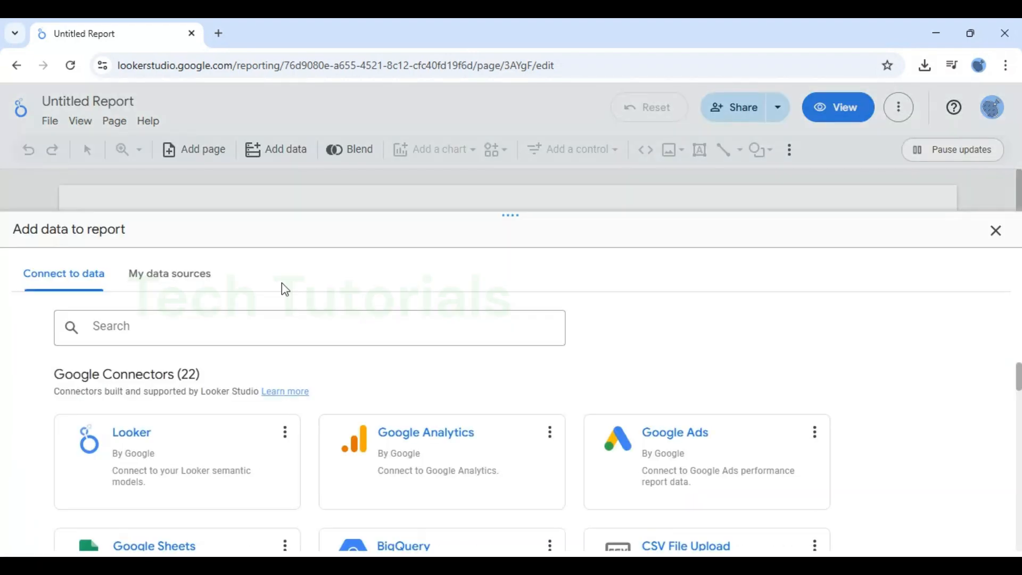
left_click(172, 279)
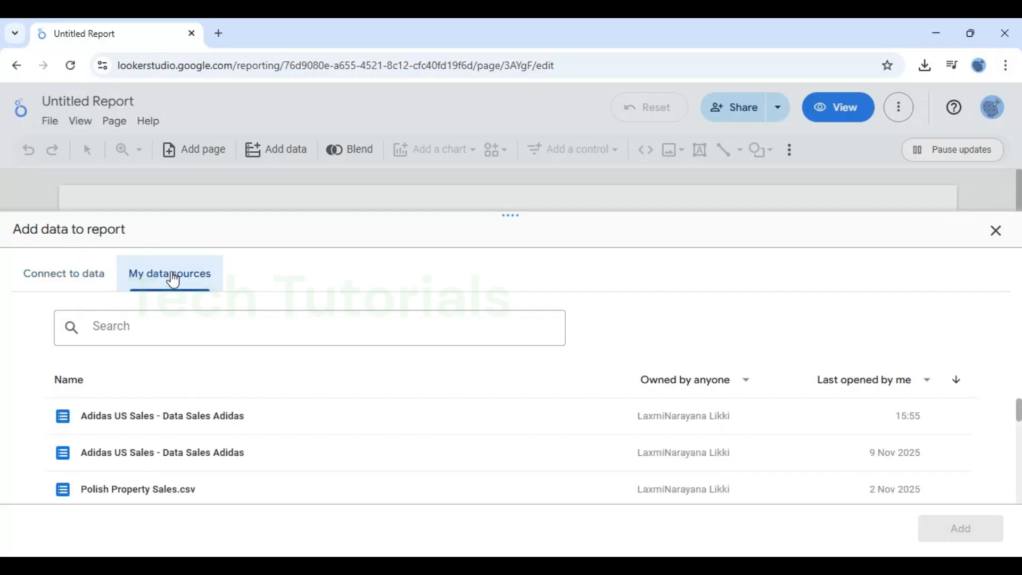
left_click(147, 425)
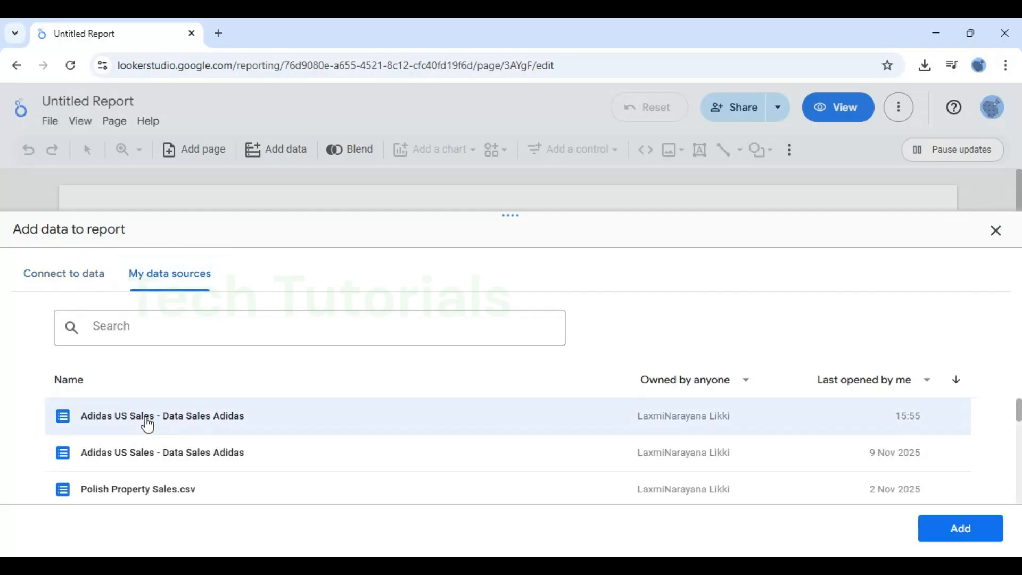
left_click(967, 530)
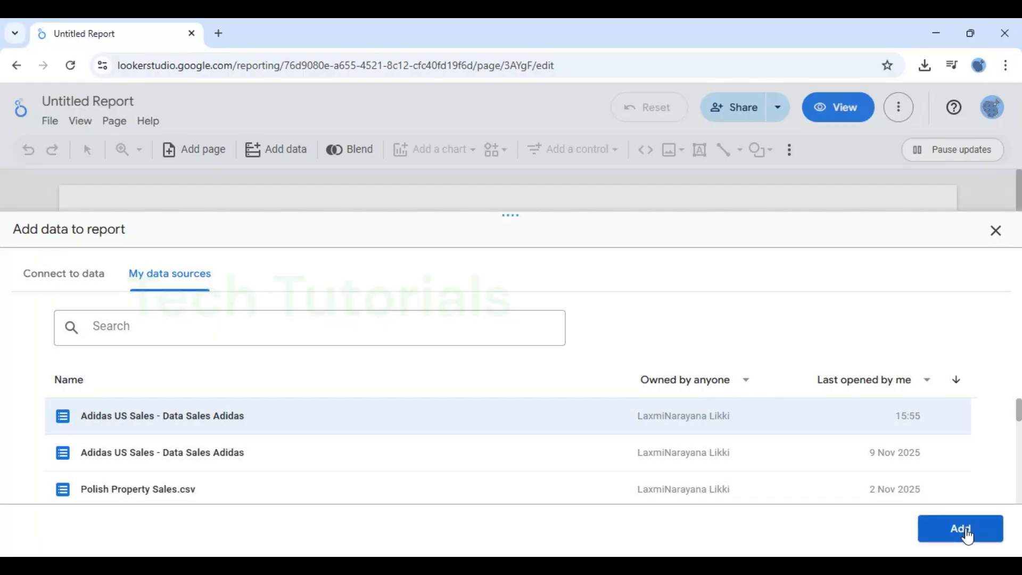
left_click(968, 534)
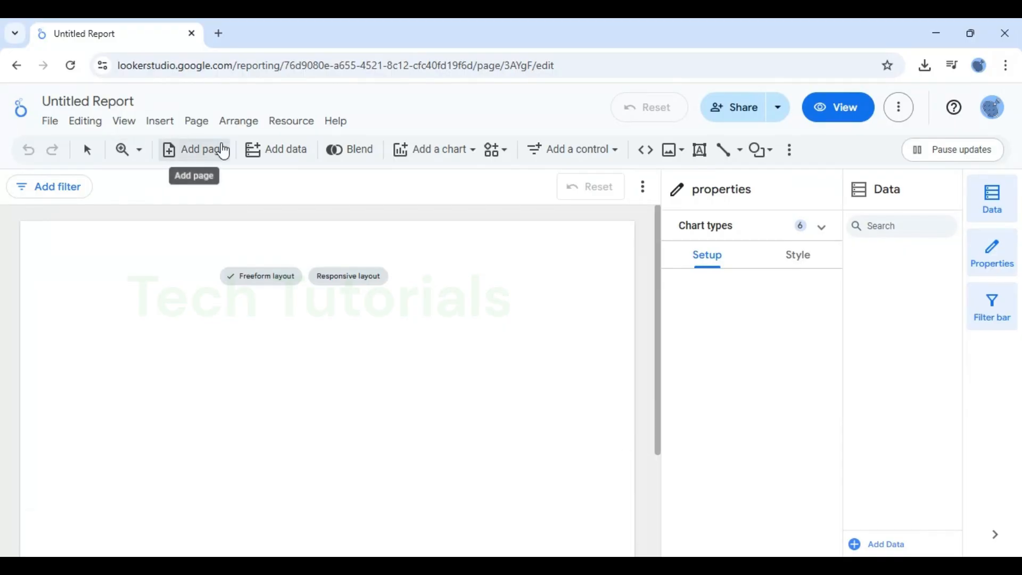
Insert a time series chart in the middle of the blank report page.
left_click(456, 164)
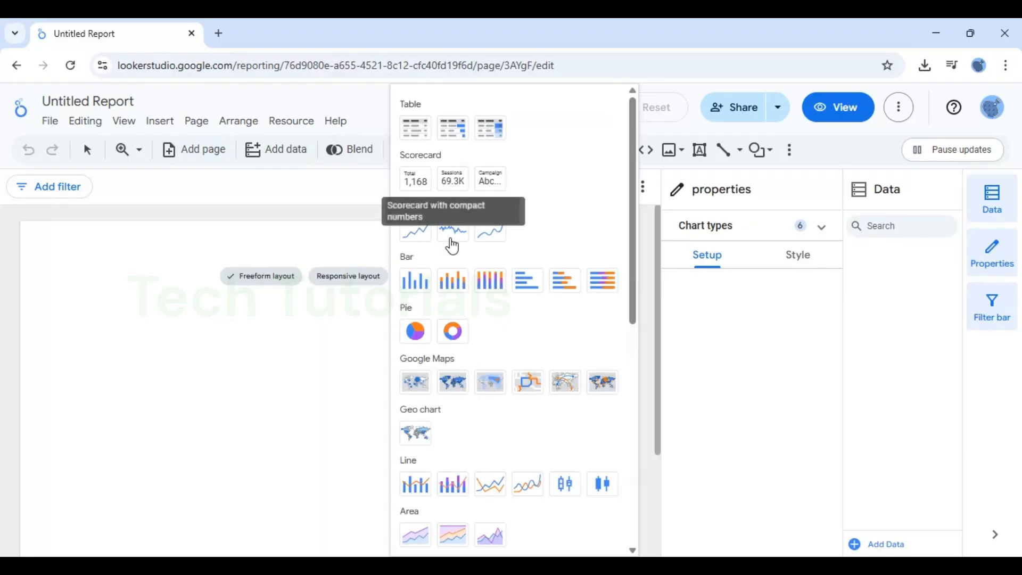
left_click(413, 235)
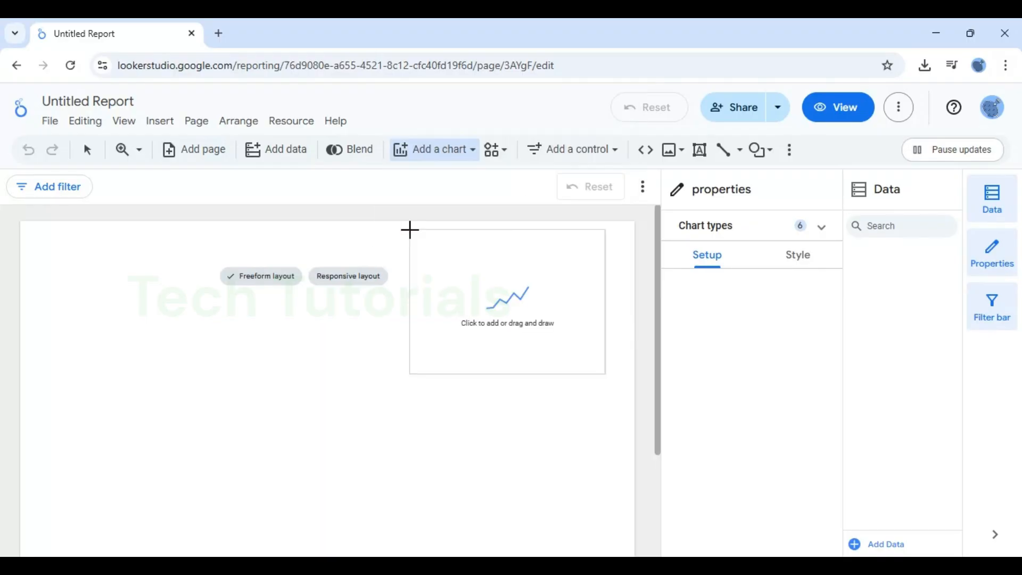
left_click(216, 315)
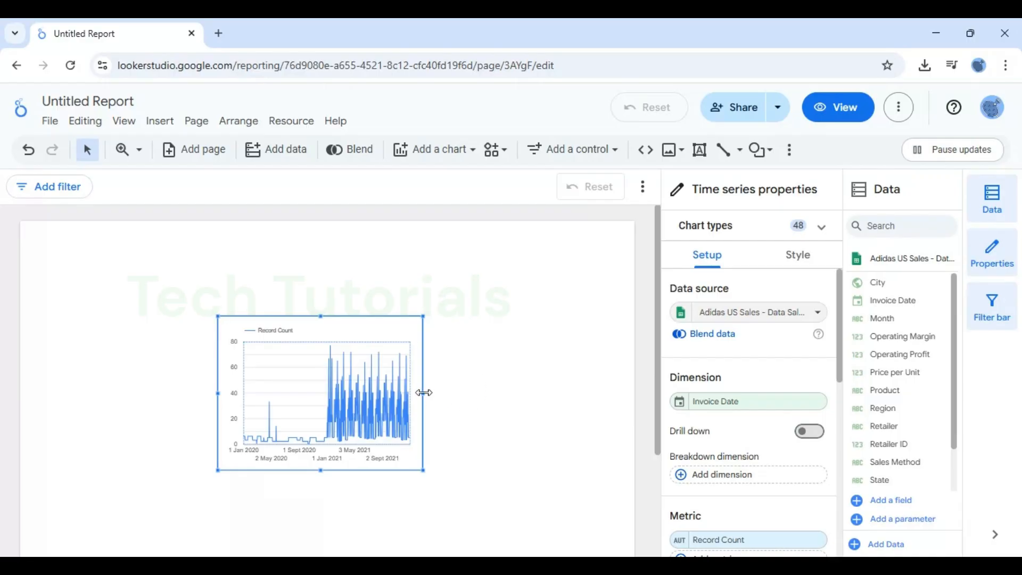
Enlarge the time series chart to span most of the page width and extend its upper edge towards the page top.
left_click_drag(423, 393, 579, 392)
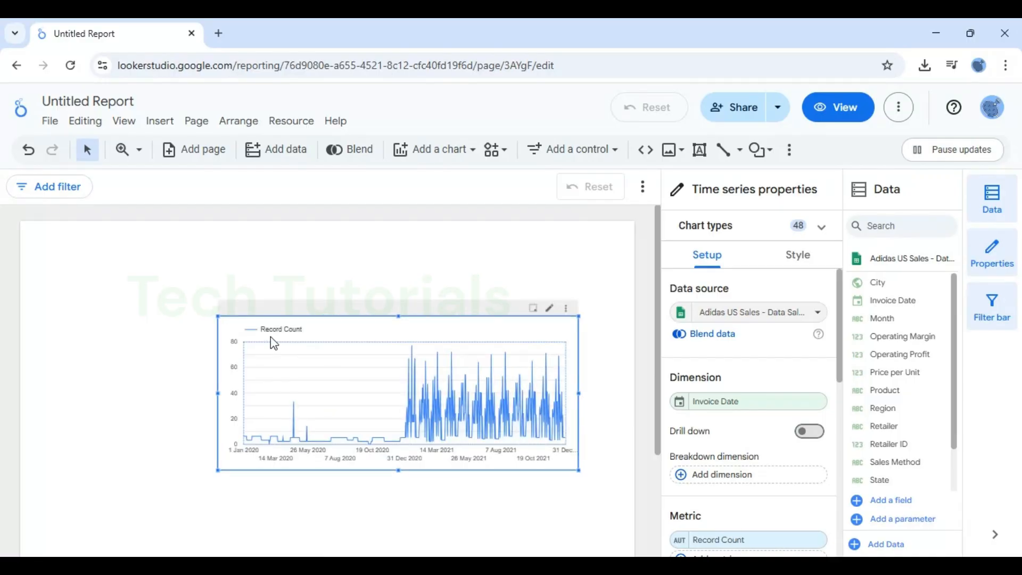
left_click_drag(220, 391, 62, 388)
right_click(61, 388)
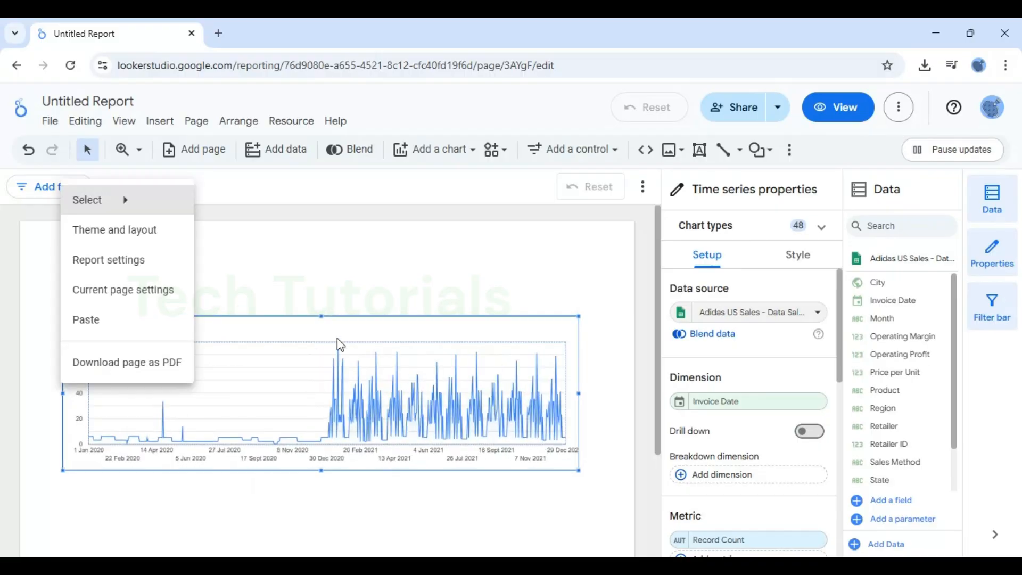
left_click(330, 267)
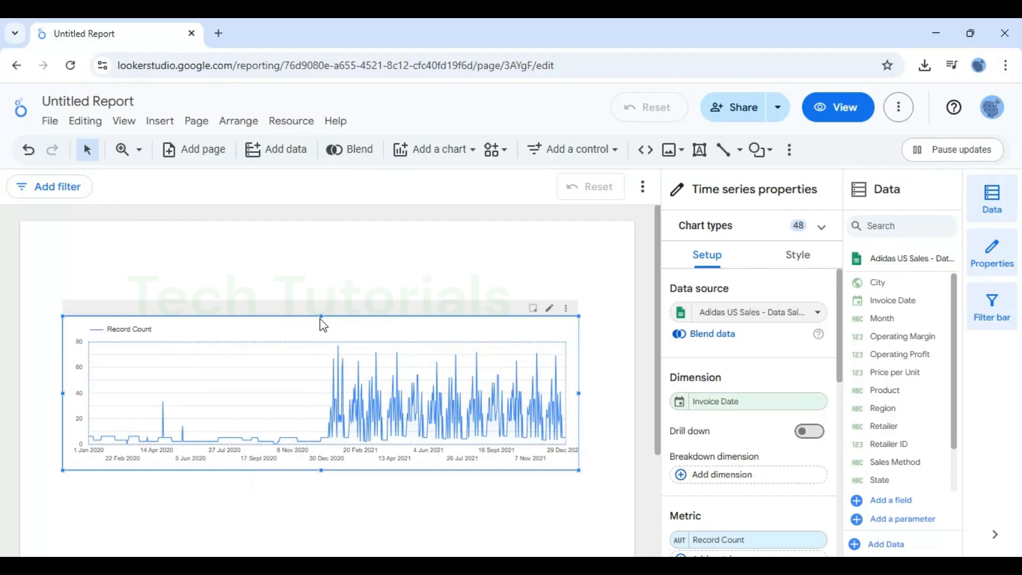
left_click_drag(321, 319, 314, 256)
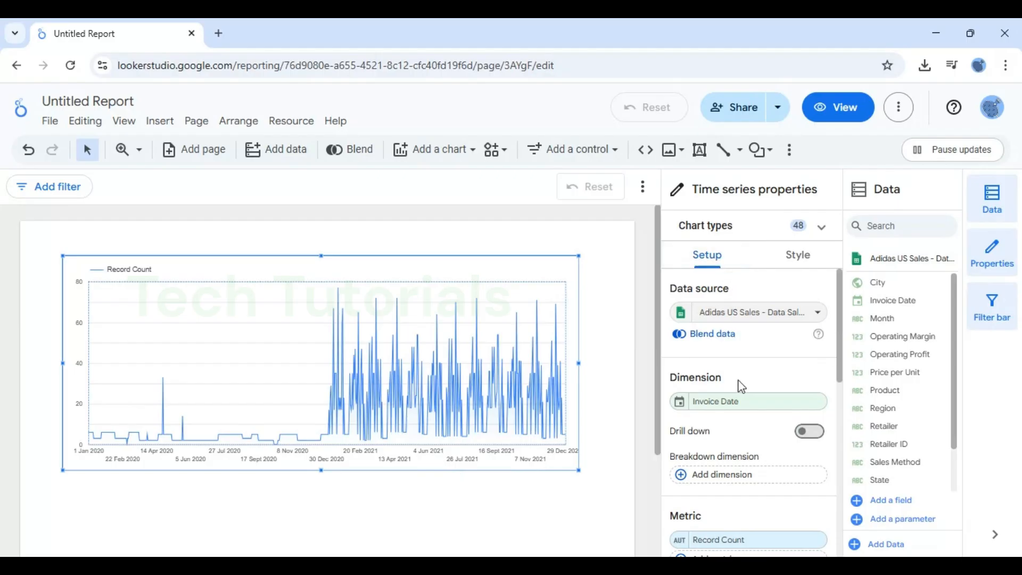
Set the data type of the chart's Invoice Date dimension to Year Month.
left_click(683, 403)
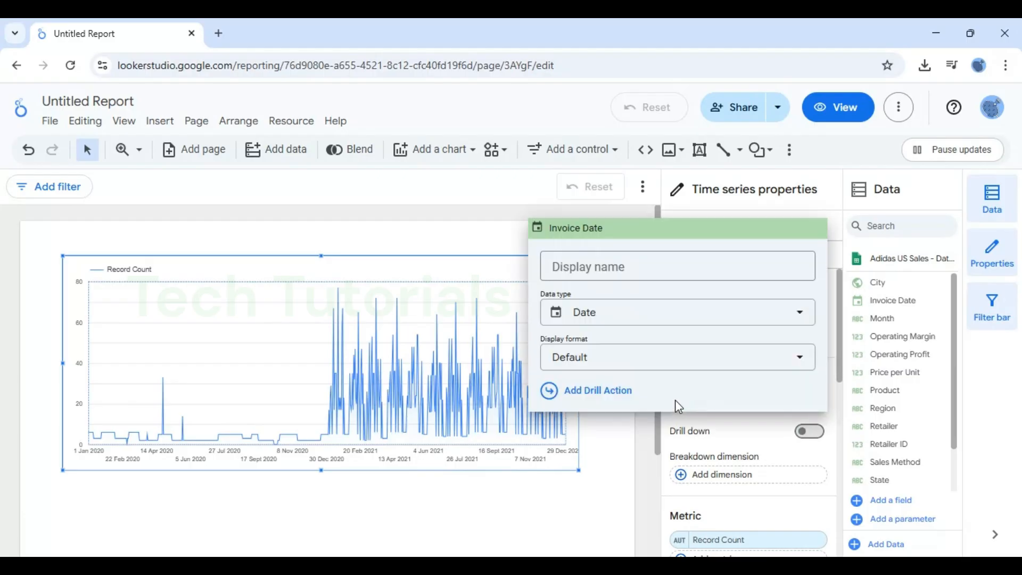
left_click(650, 318)
mouse_move(644, 390)
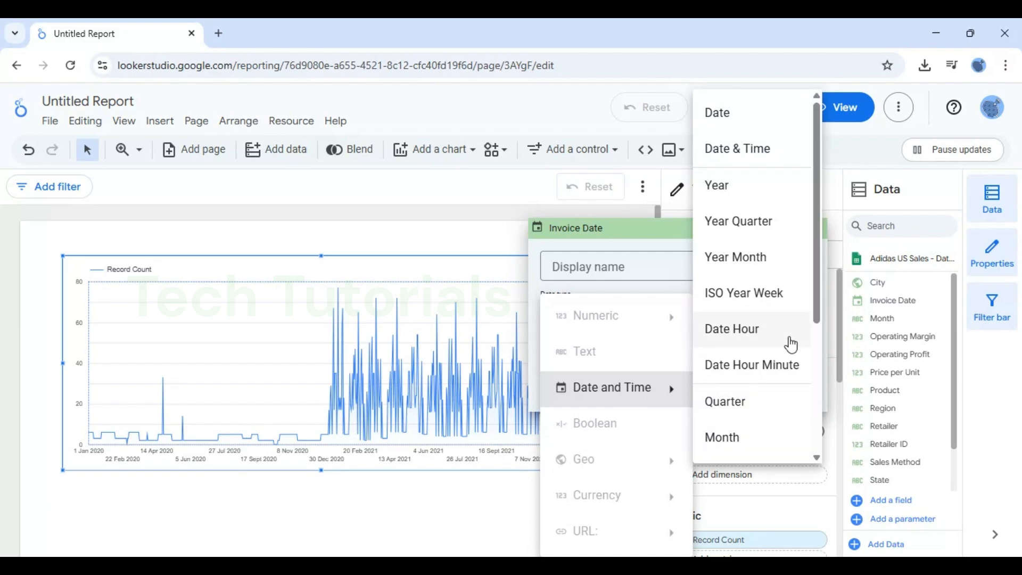
left_click_drag(815, 263, 819, 334)
scroll(801, 271, "up", 1)
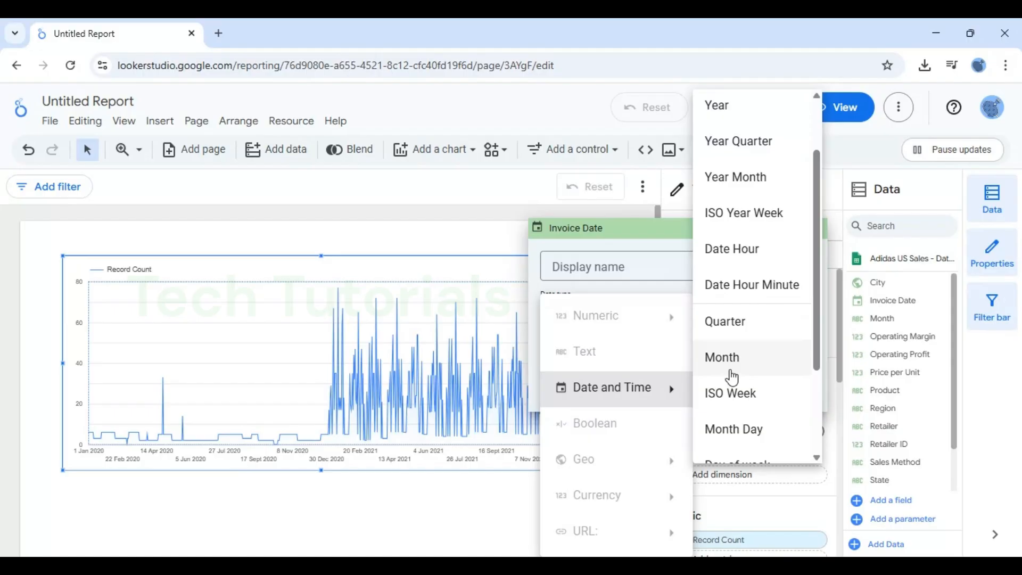
left_click(751, 174)
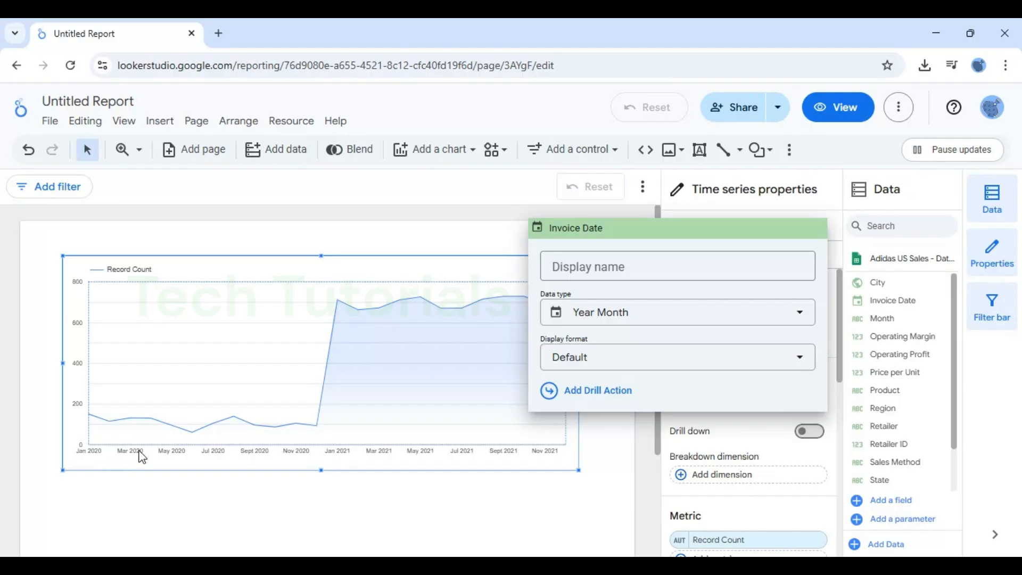
Set the Invoice Date dimension's data type to Month.
left_click(725, 321)
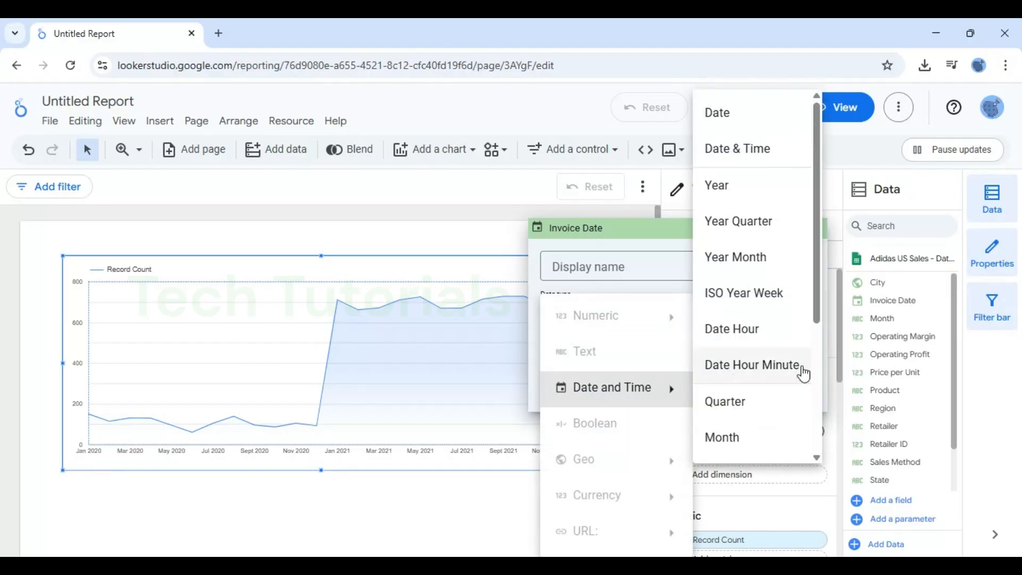
left_click(713, 452)
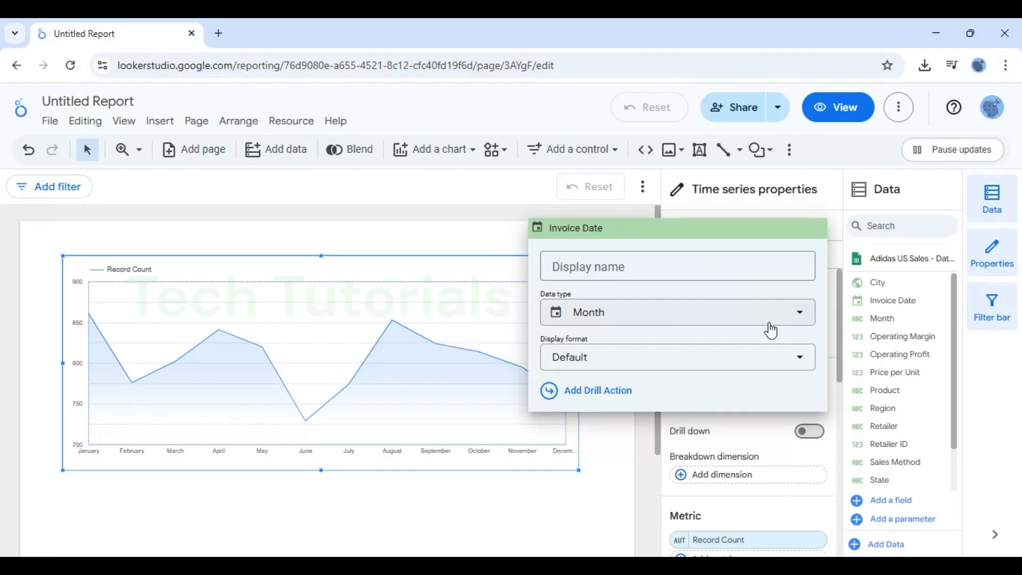
left_click(825, 454)
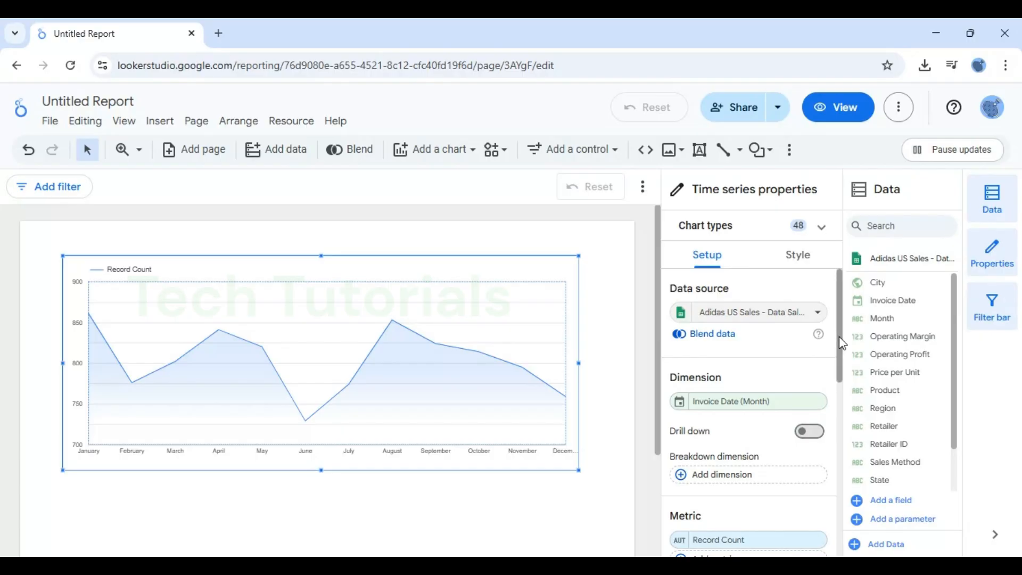
Replace the chart's Record Count metric with Total Sales and deselect the chart.
left_click_drag(842, 343, 840, 388)
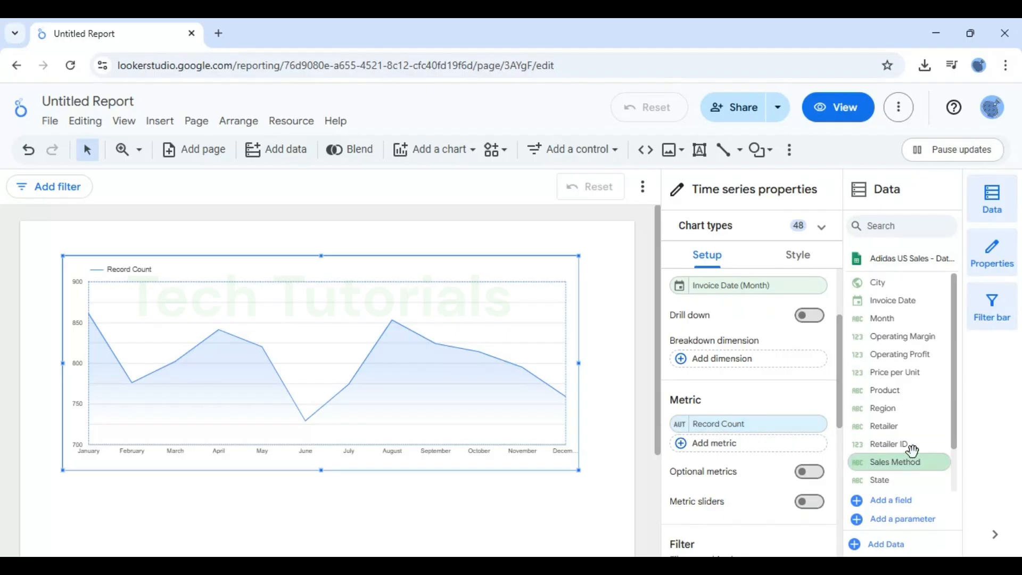
scroll(953, 406, "down", 1)
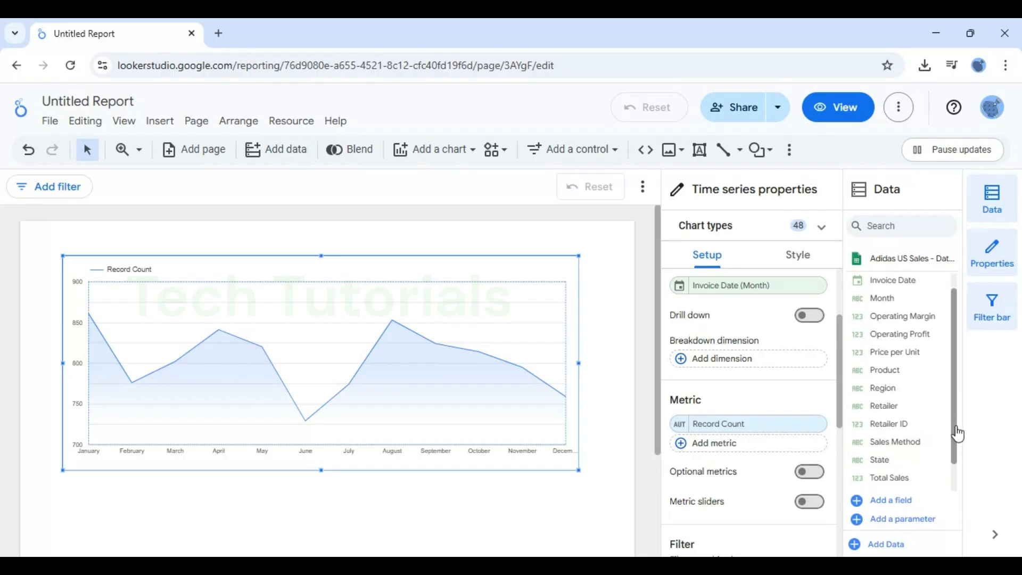
left_click_drag(901, 450, 735, 432)
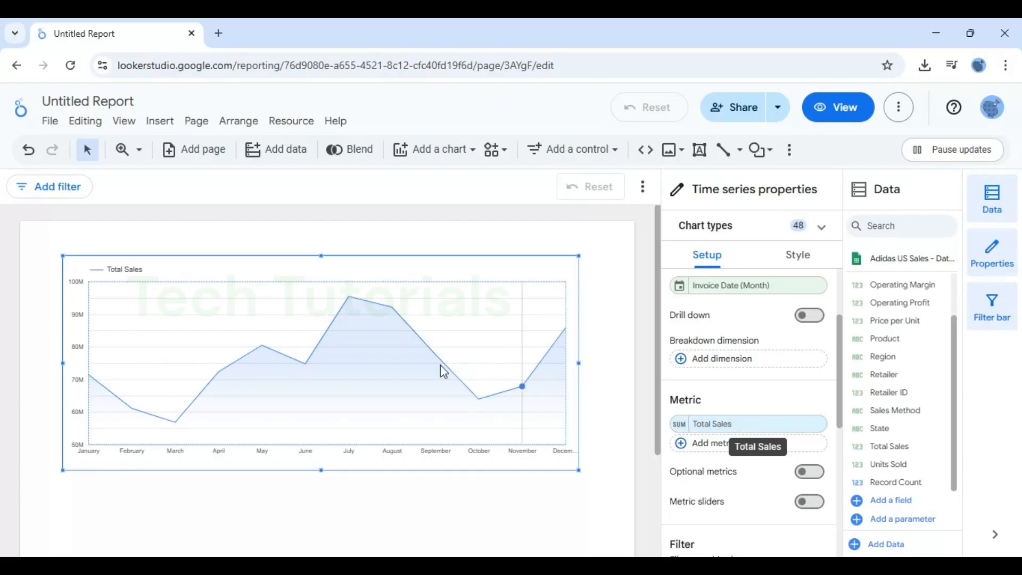
mouse_move(440, 365)
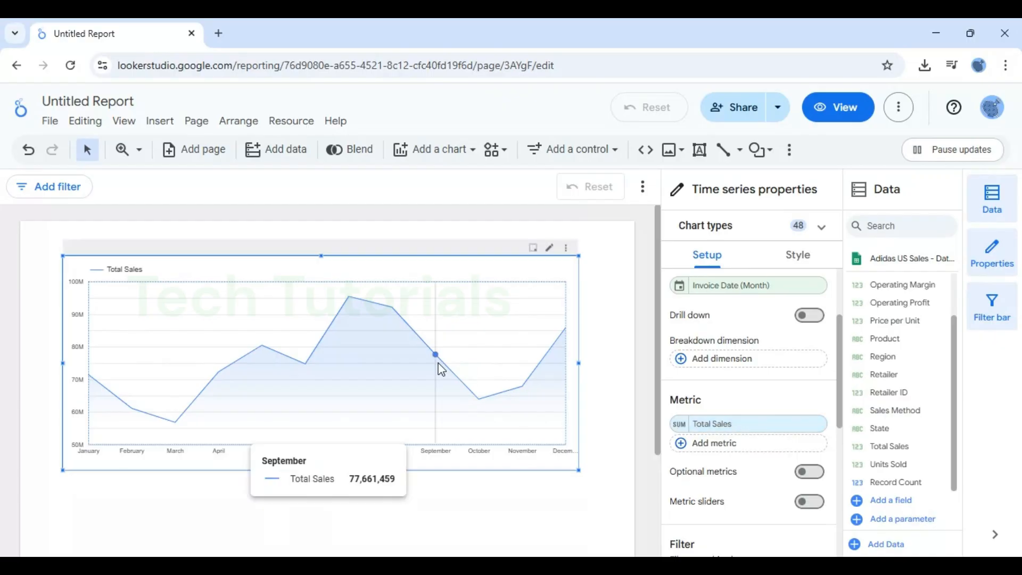
left_click(615, 290)
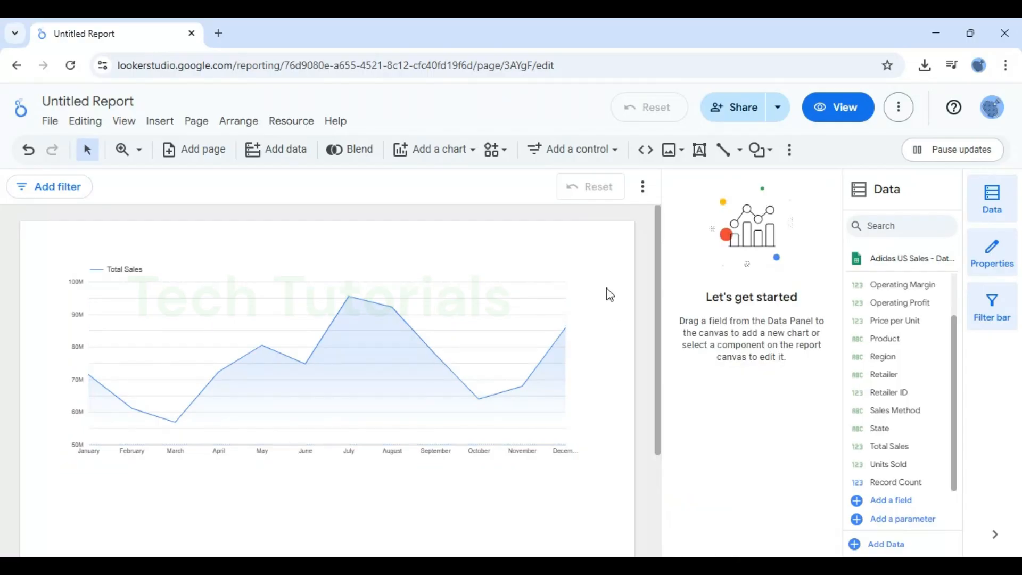
Add a drop-down list control with Region as its control field and place it centred above the chart.
left_click(488, 315)
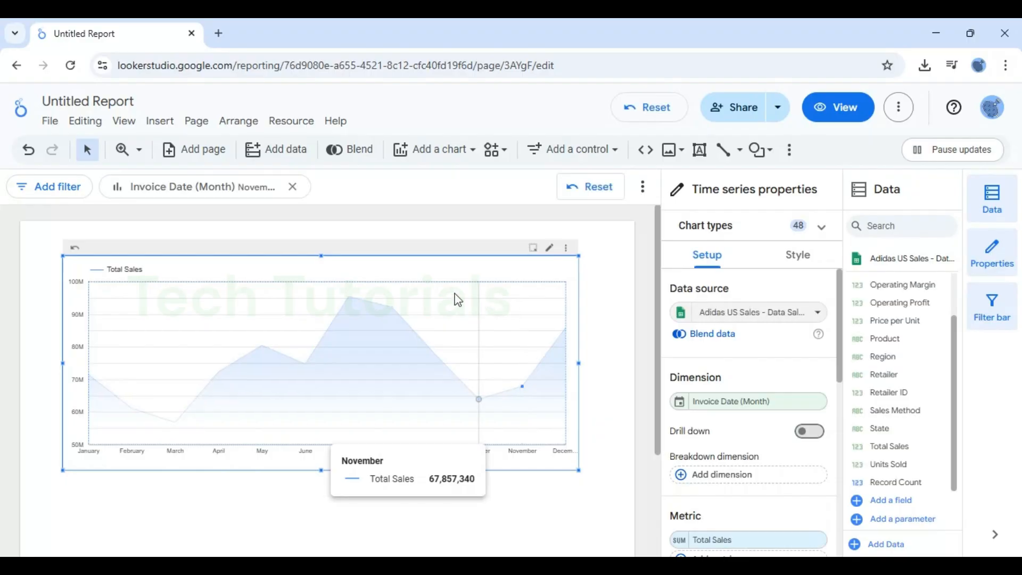
left_click(613, 150)
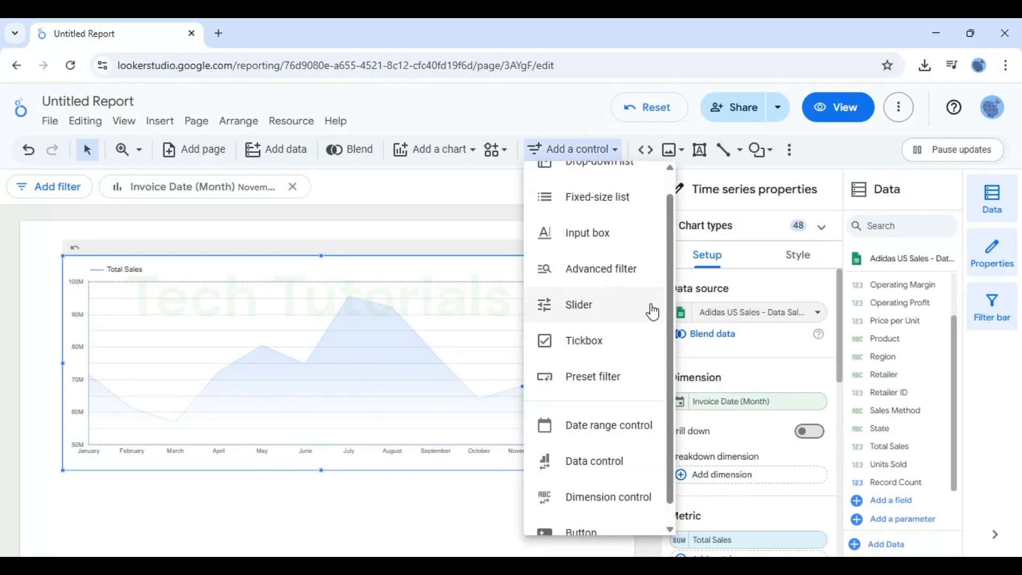
scroll(669, 363, "up", 1)
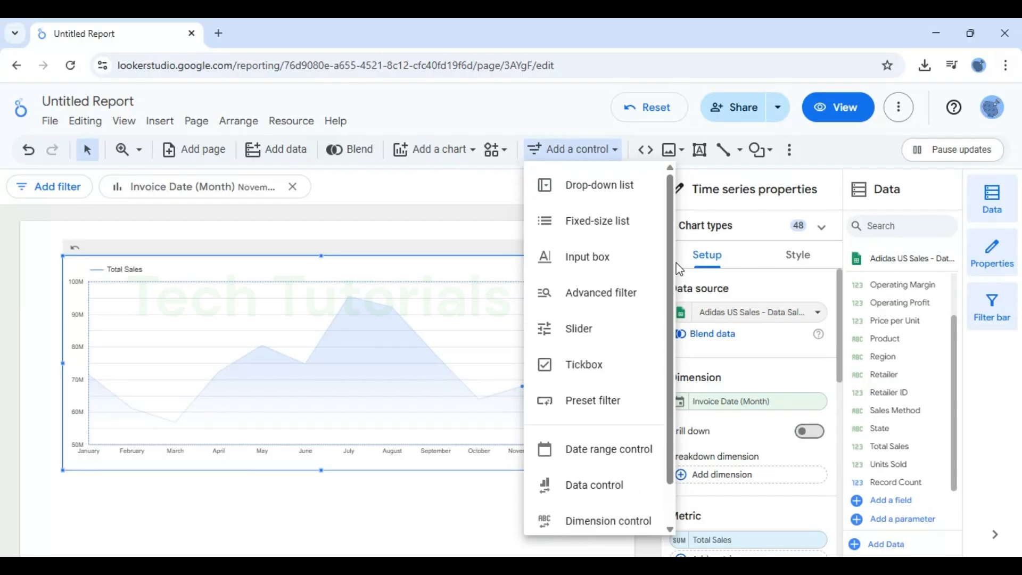
left_click(606, 187)
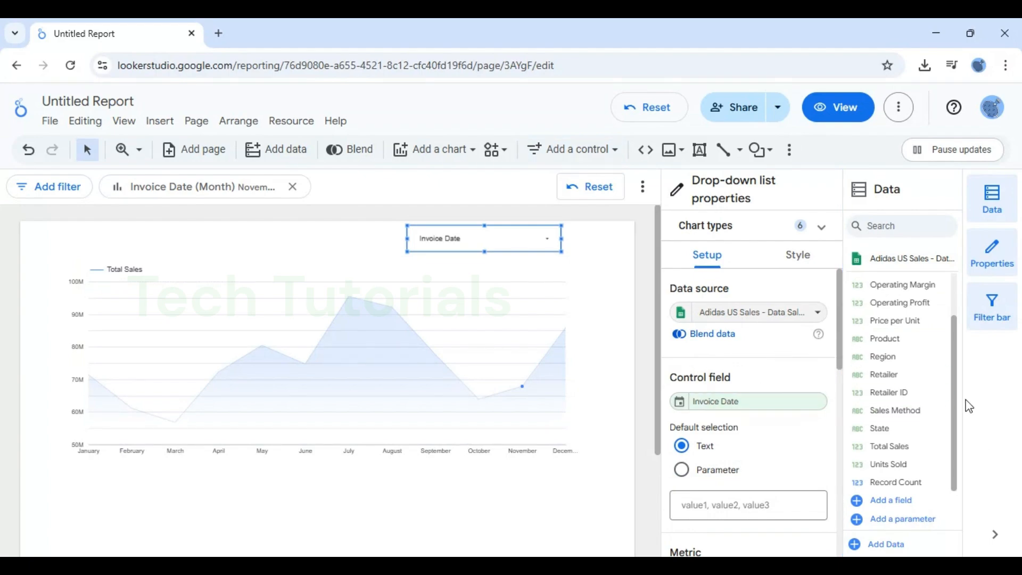
left_click_drag(897, 356, 738, 407)
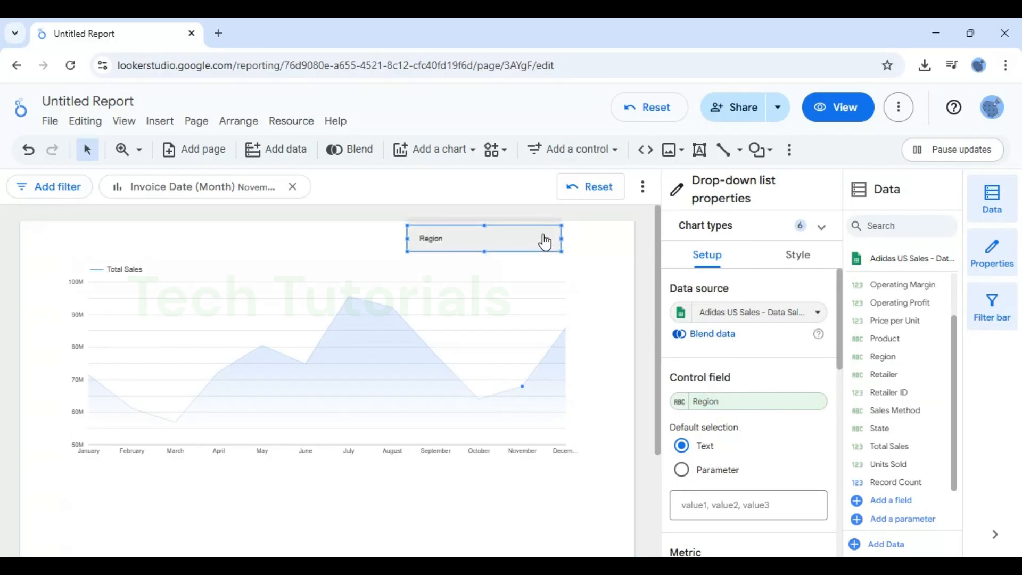
left_click_drag(550, 242, 385, 242)
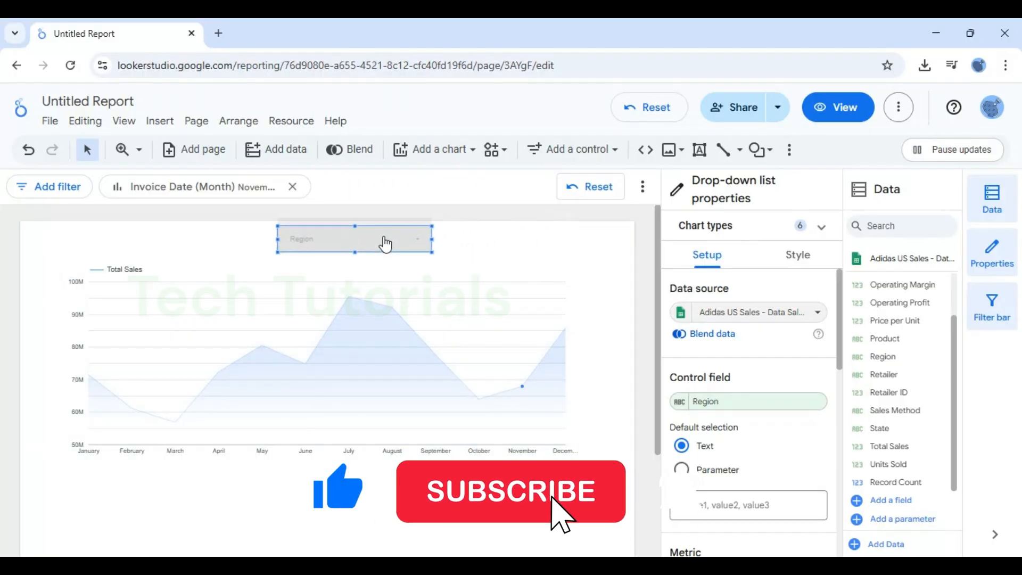
Test the Region drop-down by excluding Northeast and including it again.
left_click(386, 240)
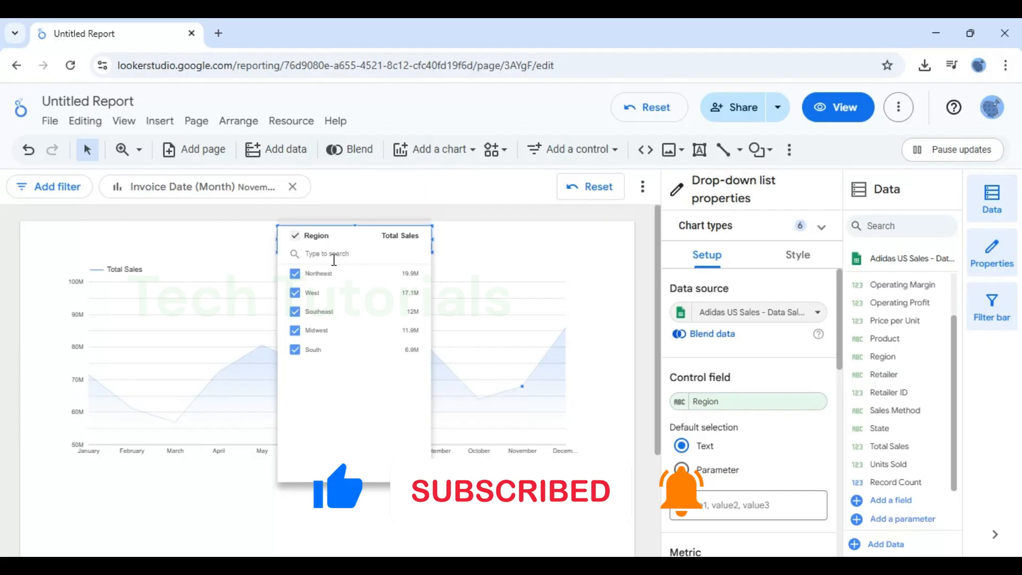
left_click(296, 274)
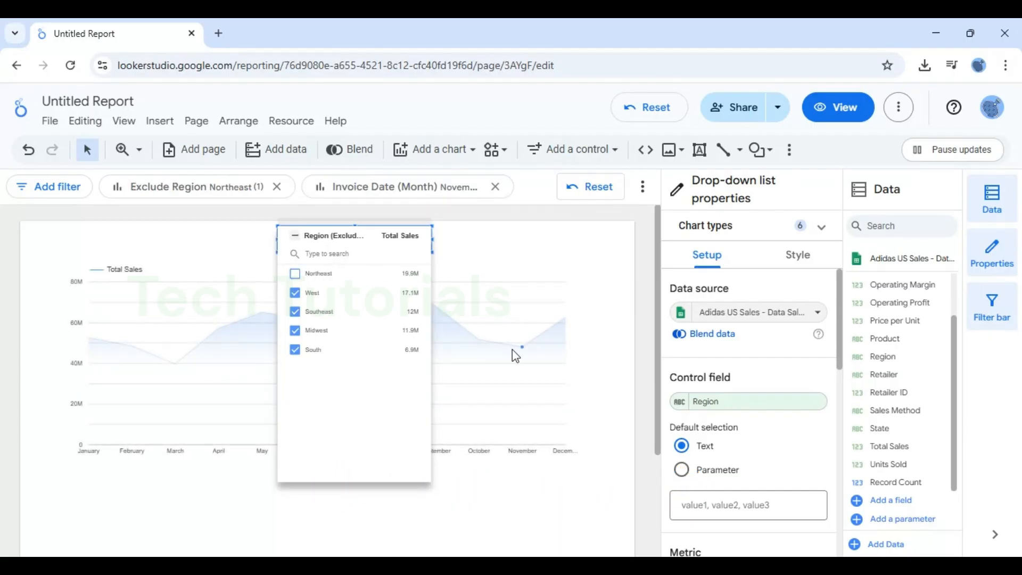
left_click(296, 274)
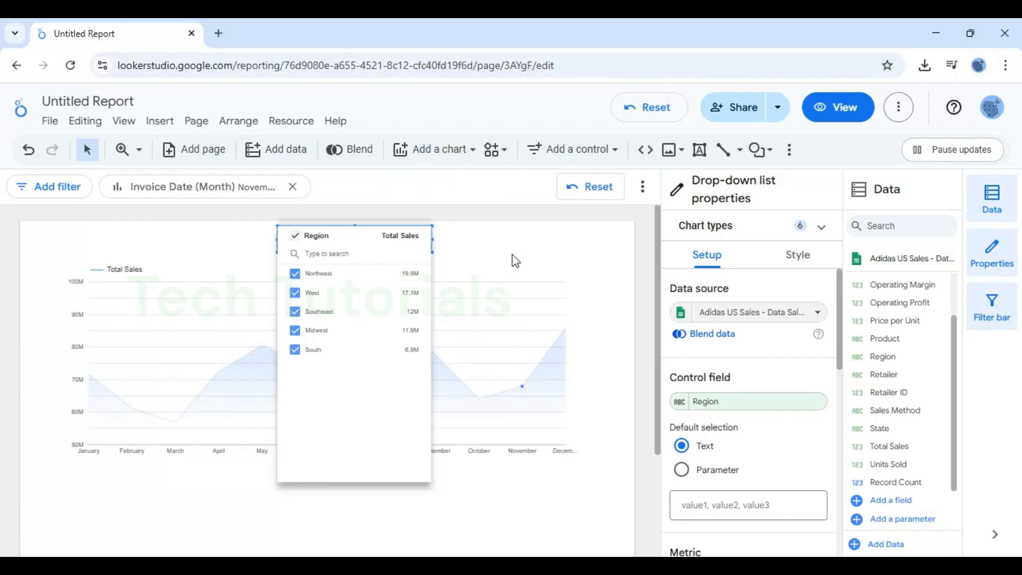
left_click(574, 263)
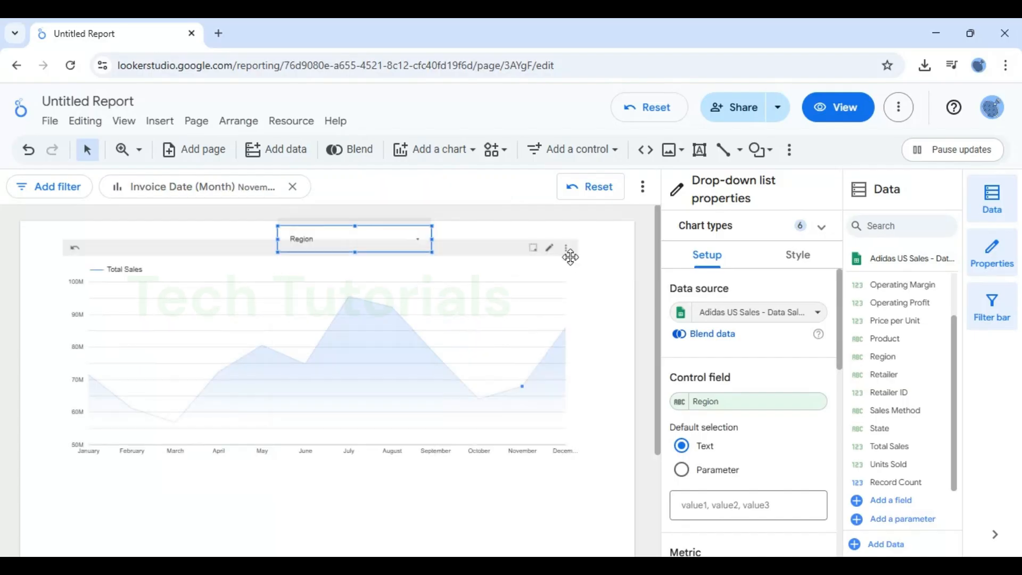
Exclude Southeast from the Region drop-down filter and close its list.
left_click(406, 244)
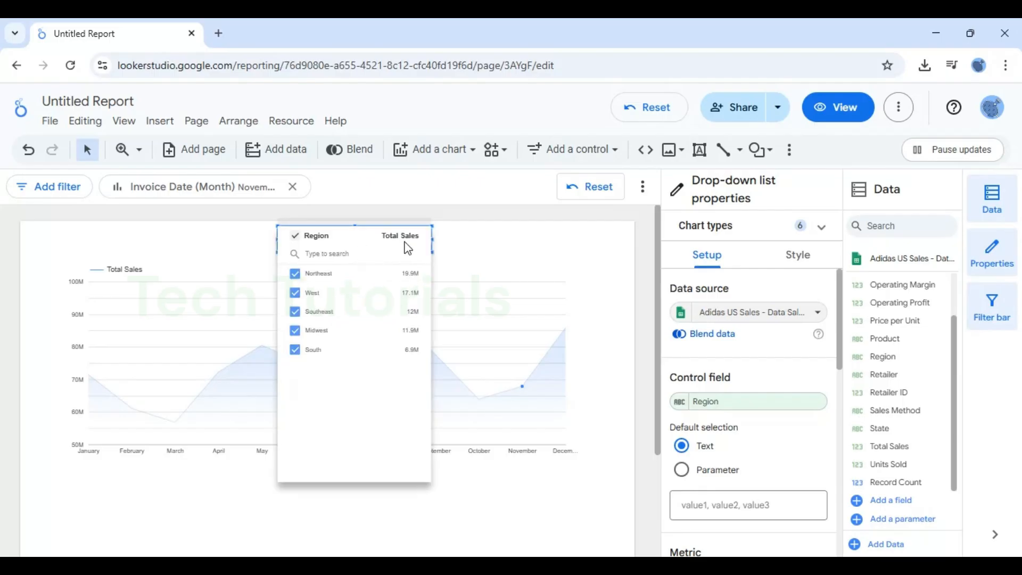
left_click(295, 312)
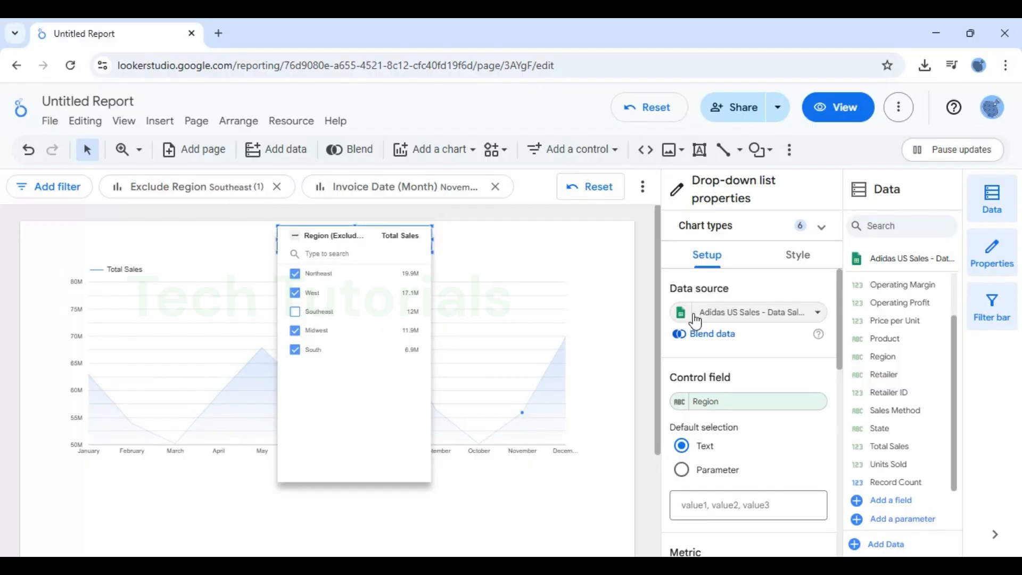
left_click(516, 308)
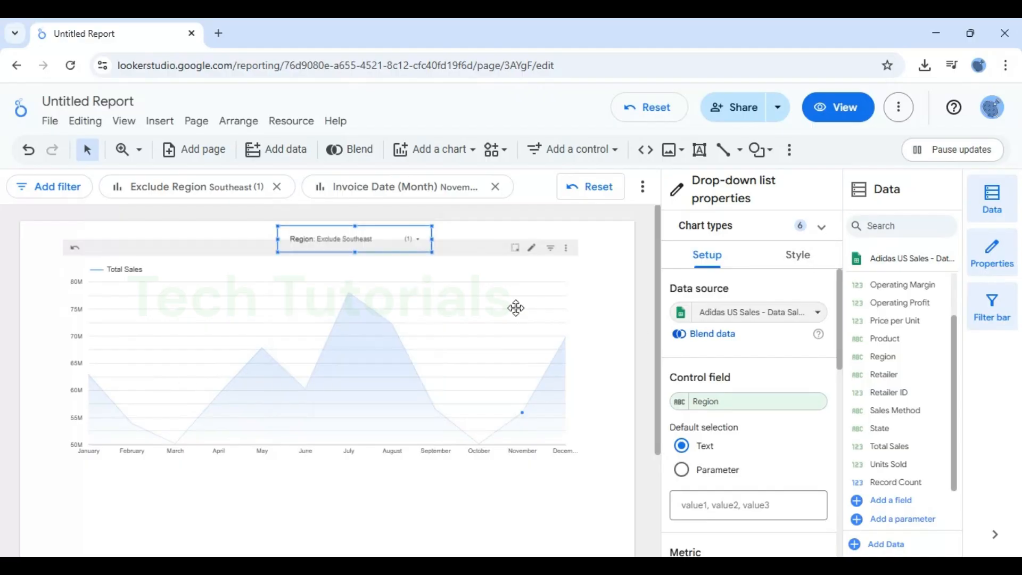
Show the time series chart's title and set its font colour to black.
left_click(467, 322)
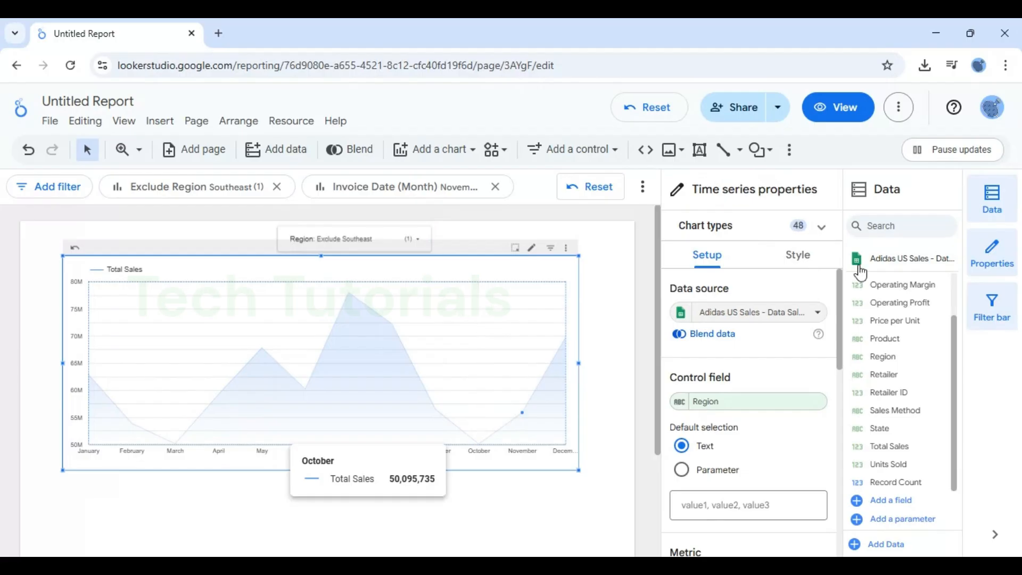
left_click(804, 255)
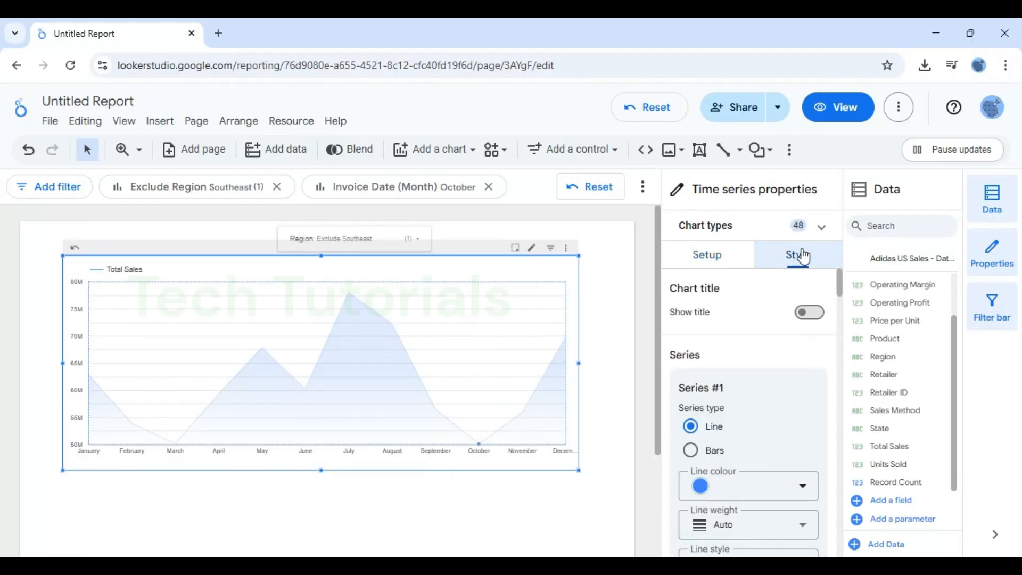
left_click(809, 314)
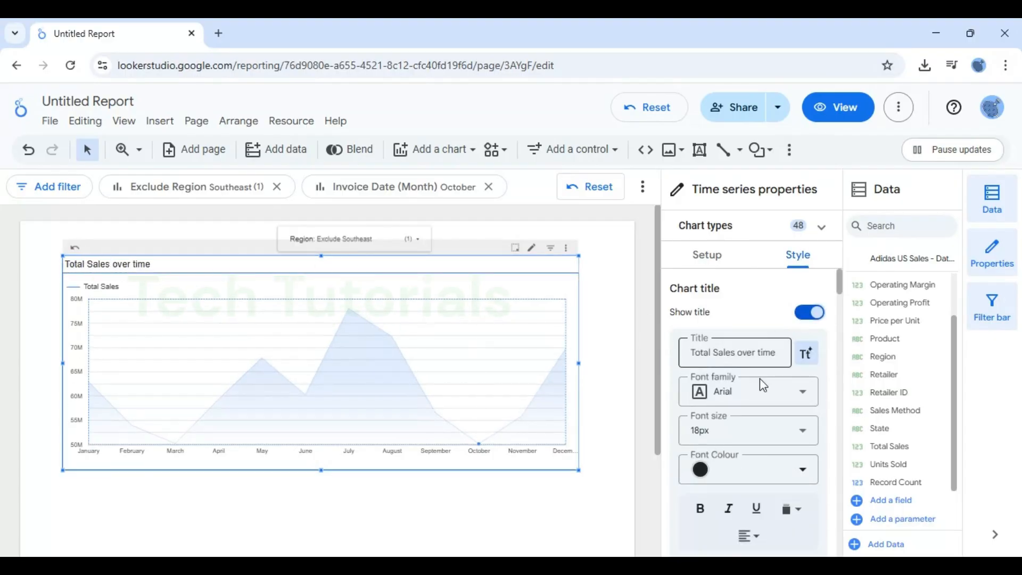
left_click(701, 470)
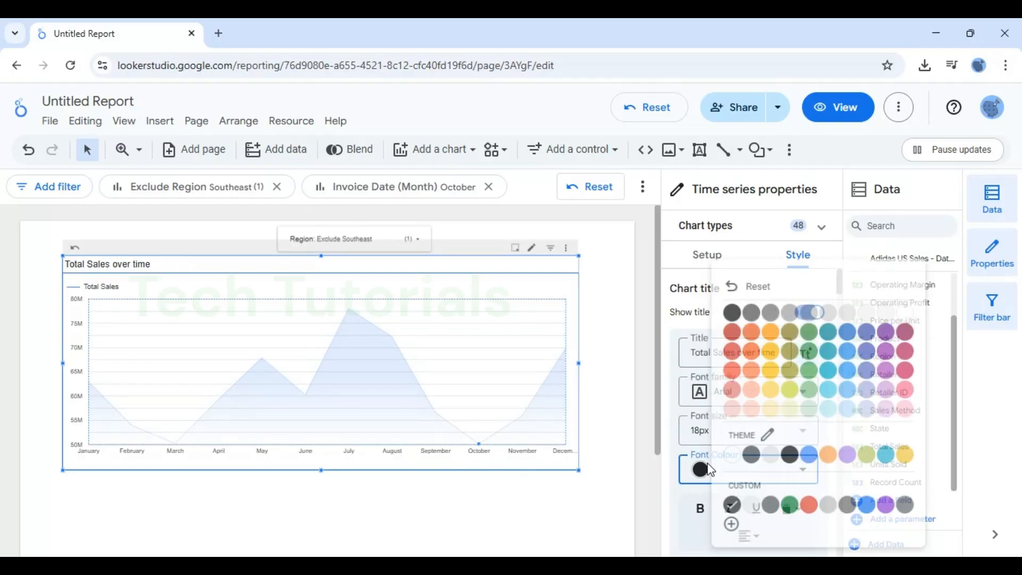
left_click(728, 318)
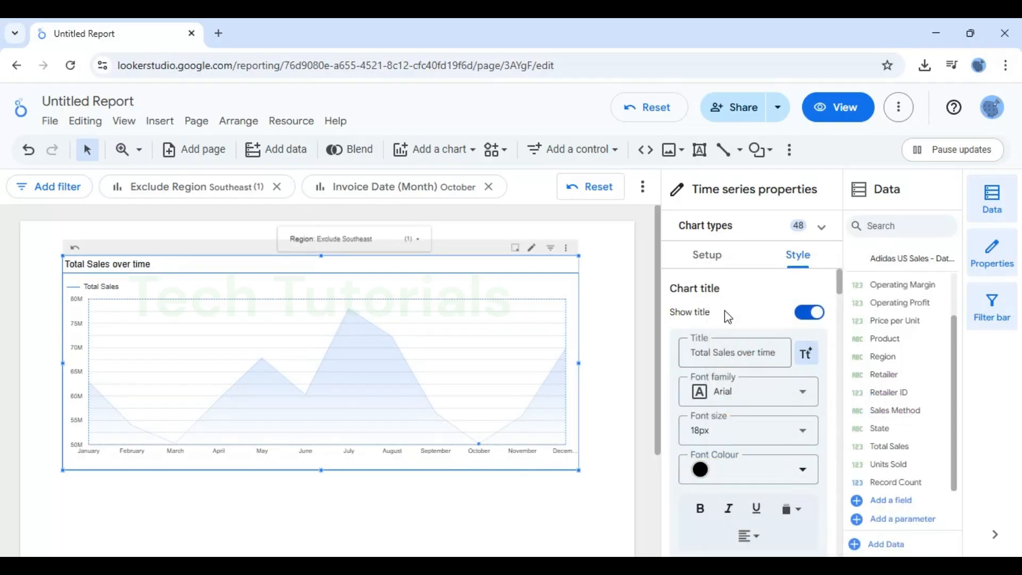
Set the chart title's font size to 24px and centre it horizontally.
left_click(756, 430)
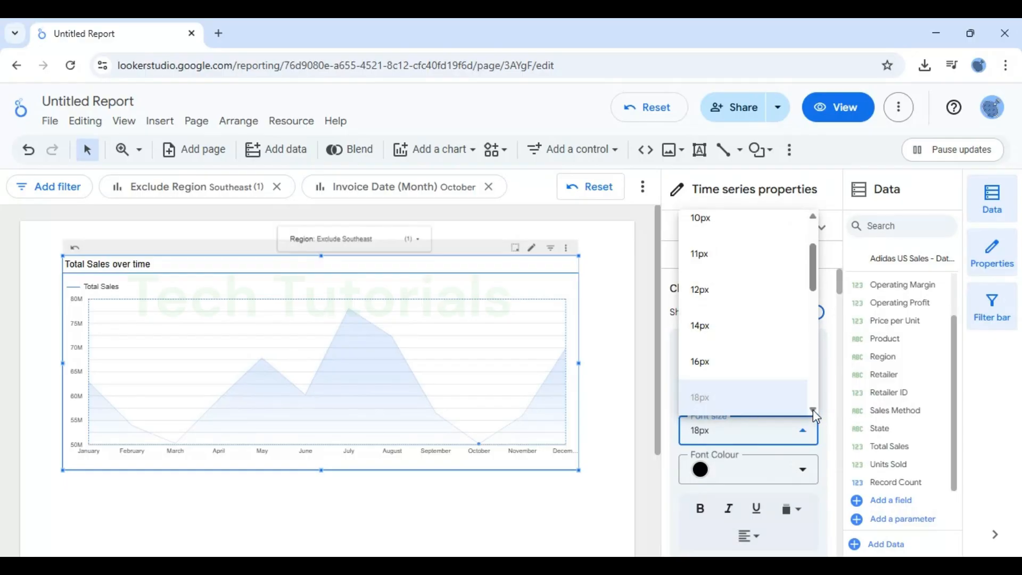
scroll(813, 410, "down", 2)
left_click(724, 411)
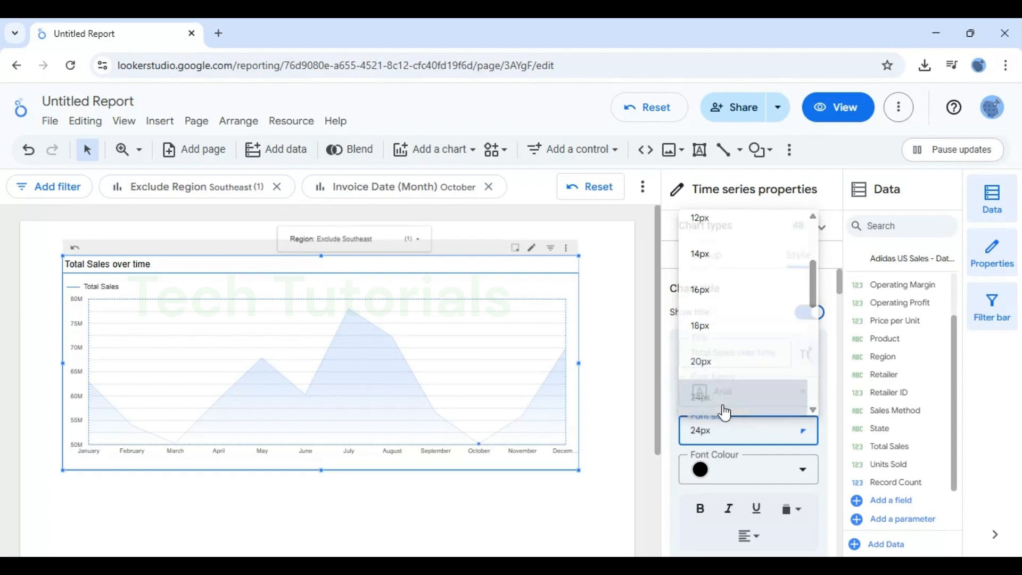
left_click(752, 541)
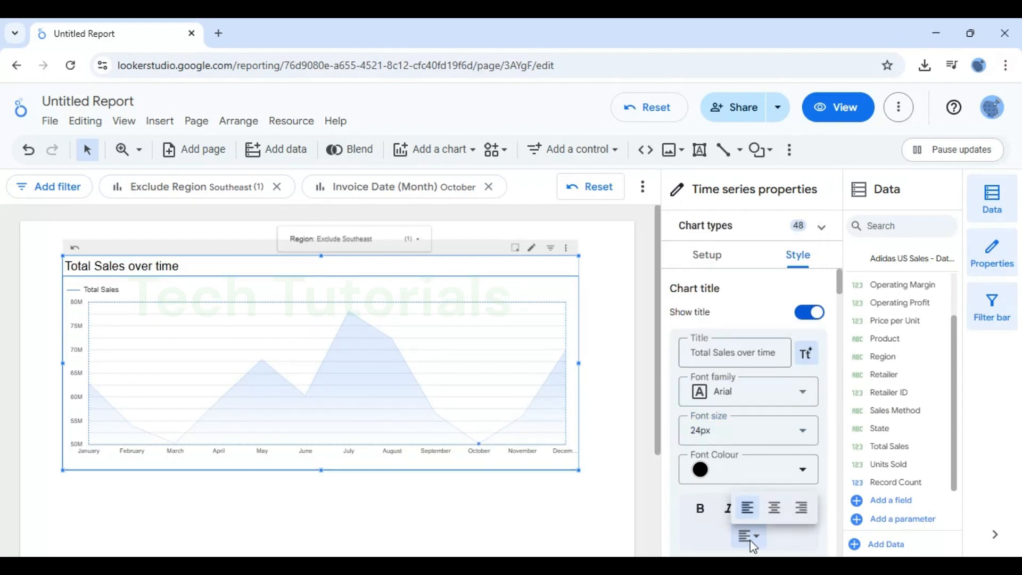
left_click(773, 508)
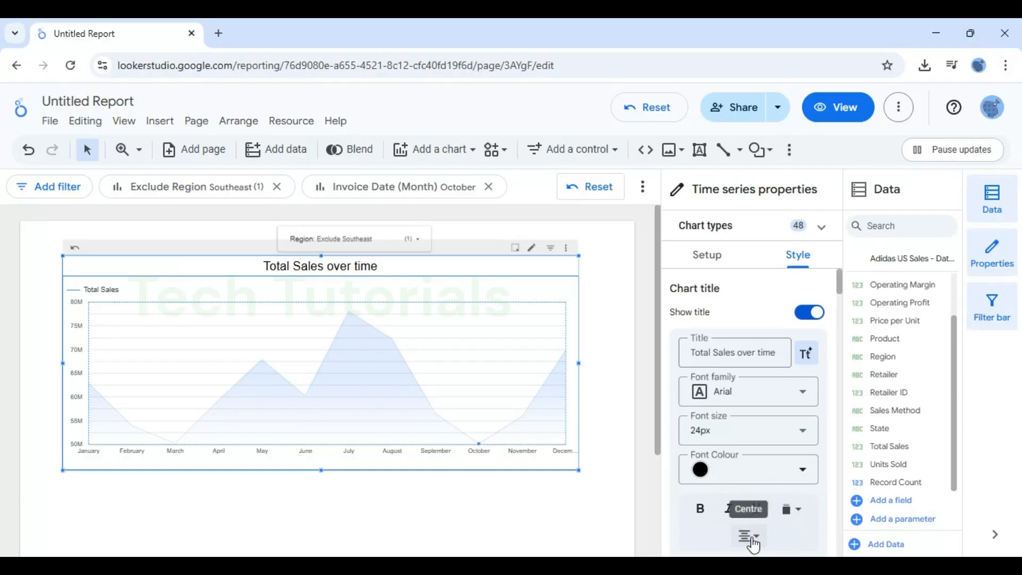
Close the alignment options and move the chart down a little, clear of the Region drop-down.
left_click(756, 537)
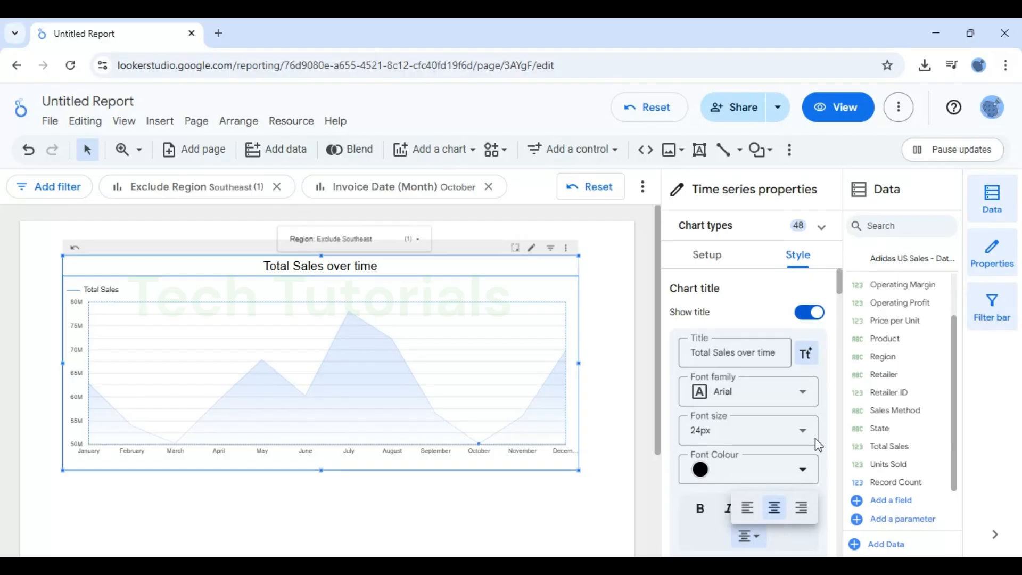
left_click(828, 412)
key("Down")
key("Down")
key("Down")
key("Down")
key("Down")
key("Down")
key("Down")
key("Down")
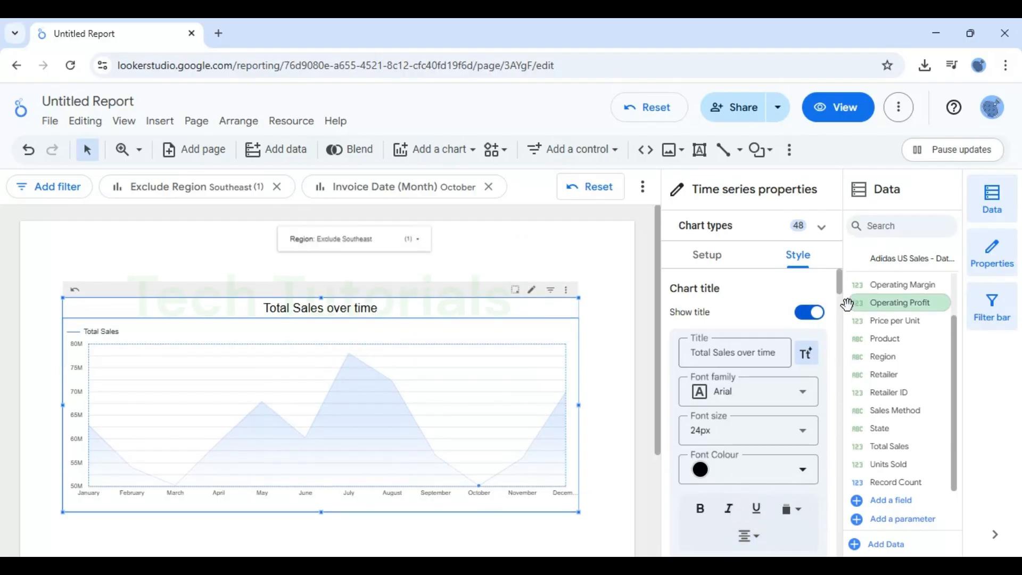
Try placing the chart title at the bottom of the chart, and return it to the top.
scroll(833, 314, "down", 3)
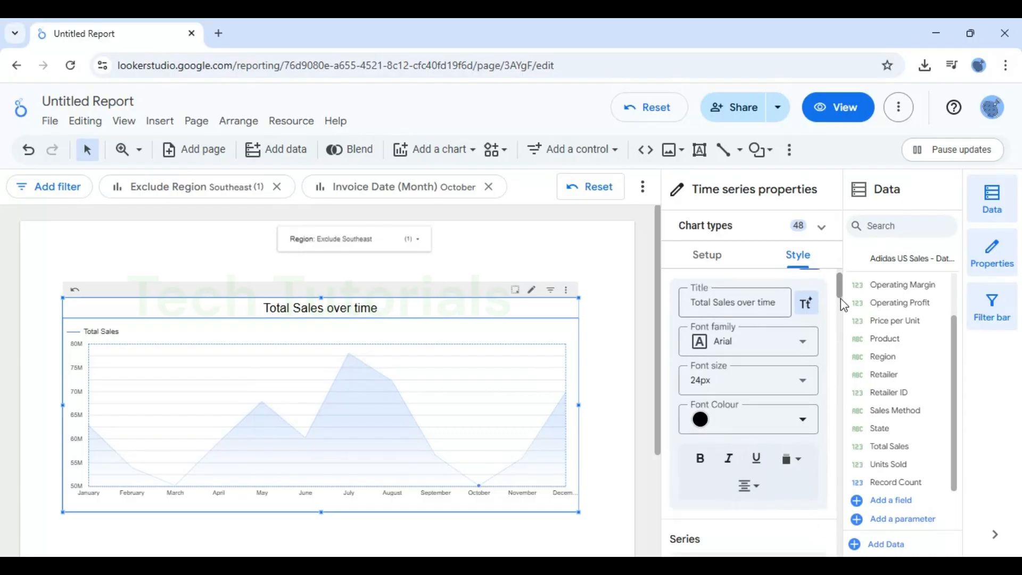
left_click(796, 352)
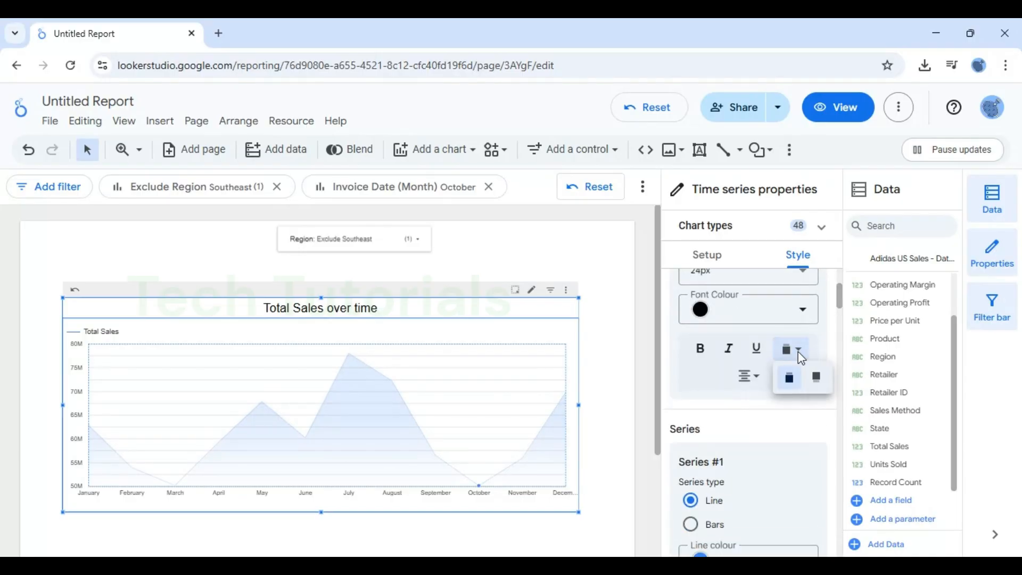
left_click(815, 378)
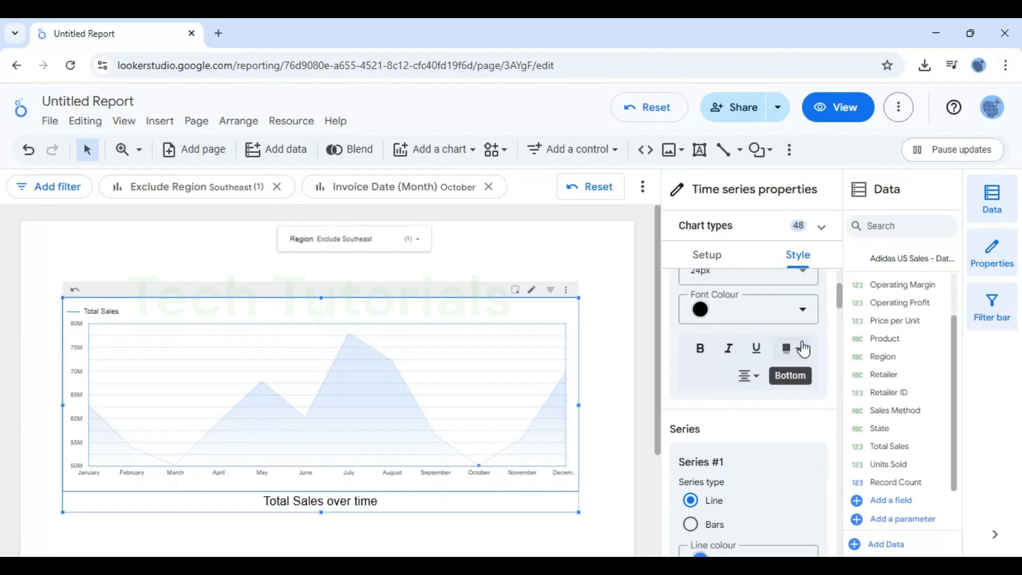
left_click(797, 349)
left_click(792, 378)
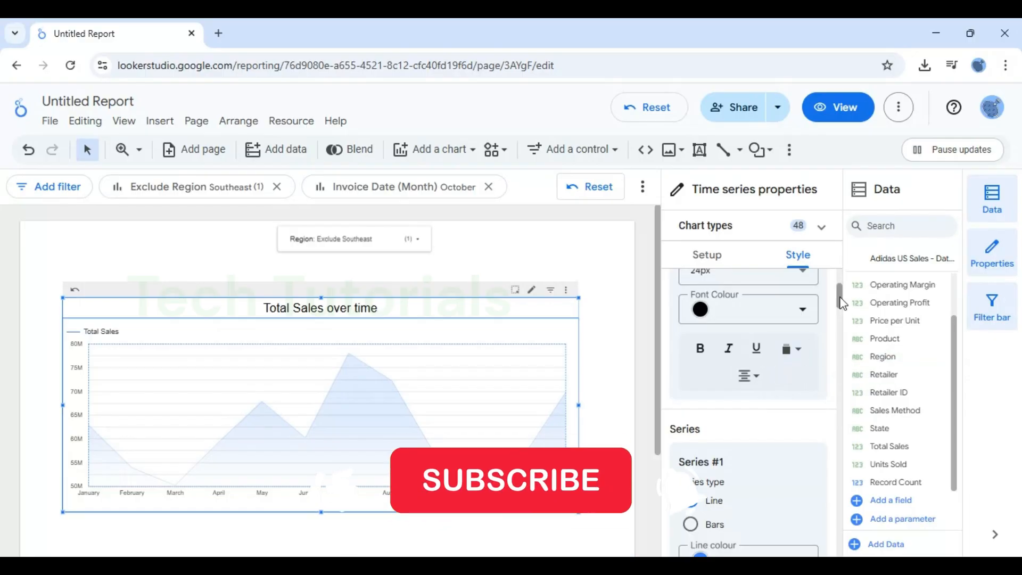
Try Bars as the series type for Series #1, and switch it back to Line.
left_click_drag(840, 302, 840, 315)
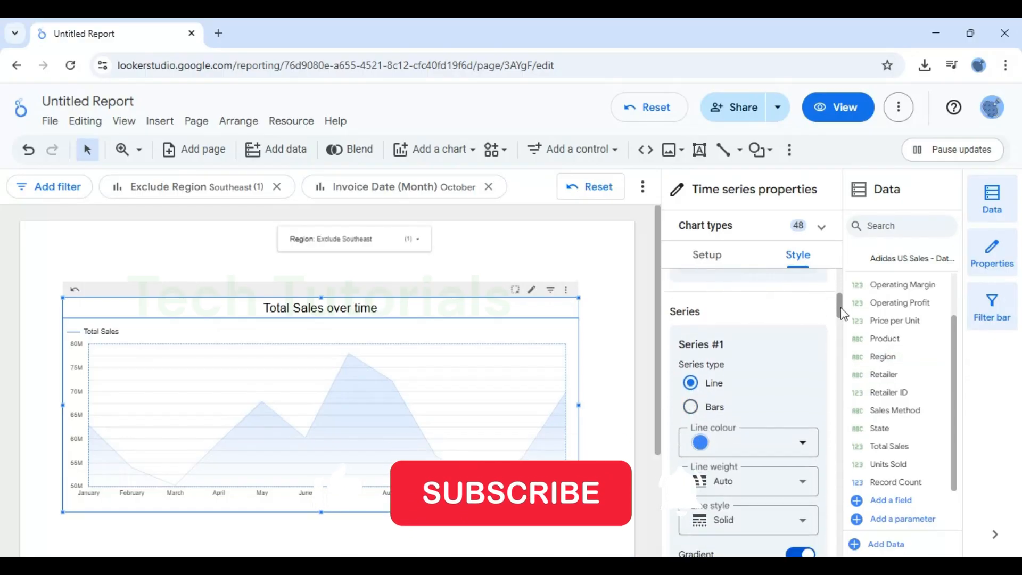
left_click(692, 399)
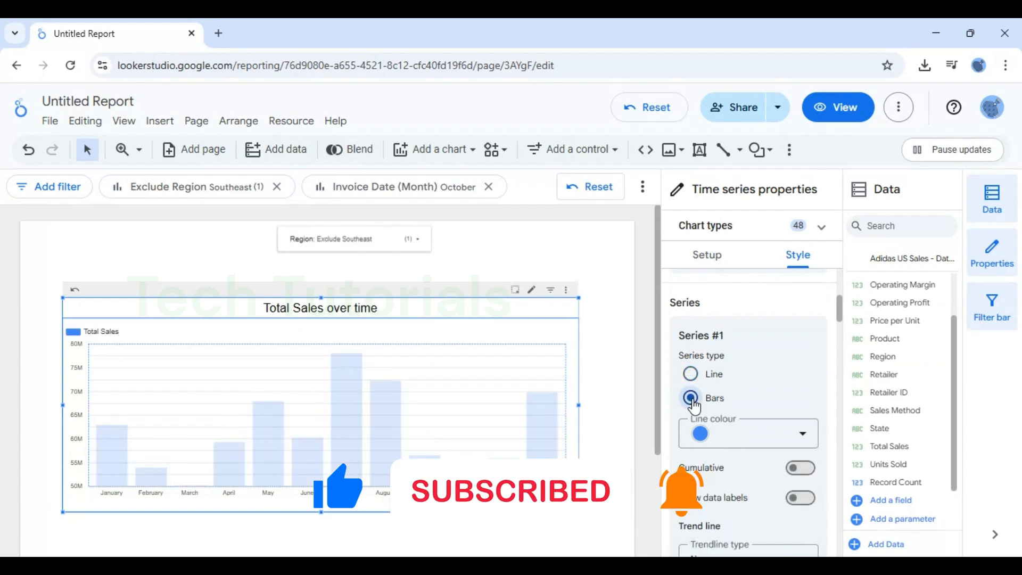
left_click(691, 374)
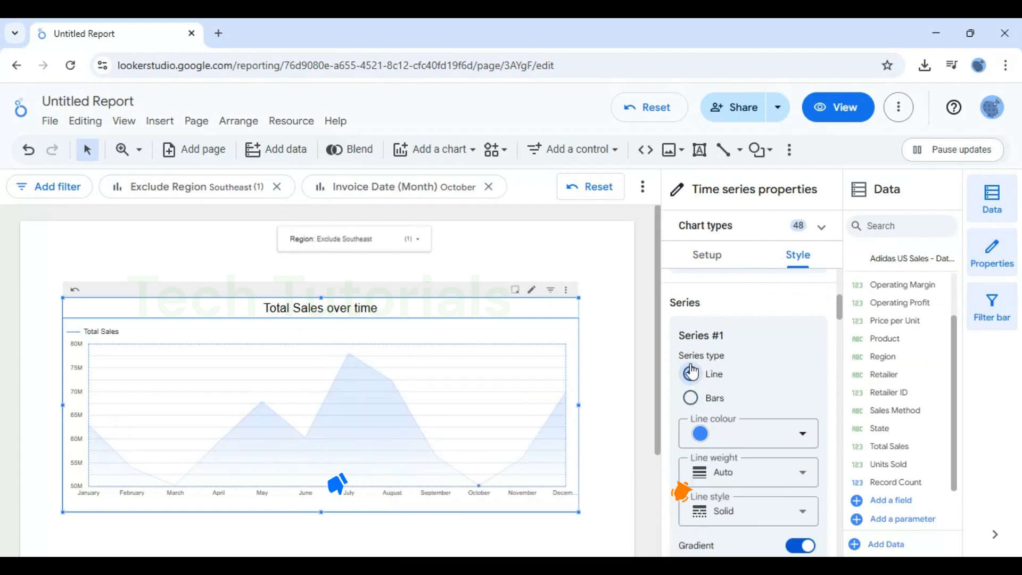
Turn off the gradient for Series #1 and try the Cumulative option, switching it off again.
left_click_drag(840, 314, 840, 322)
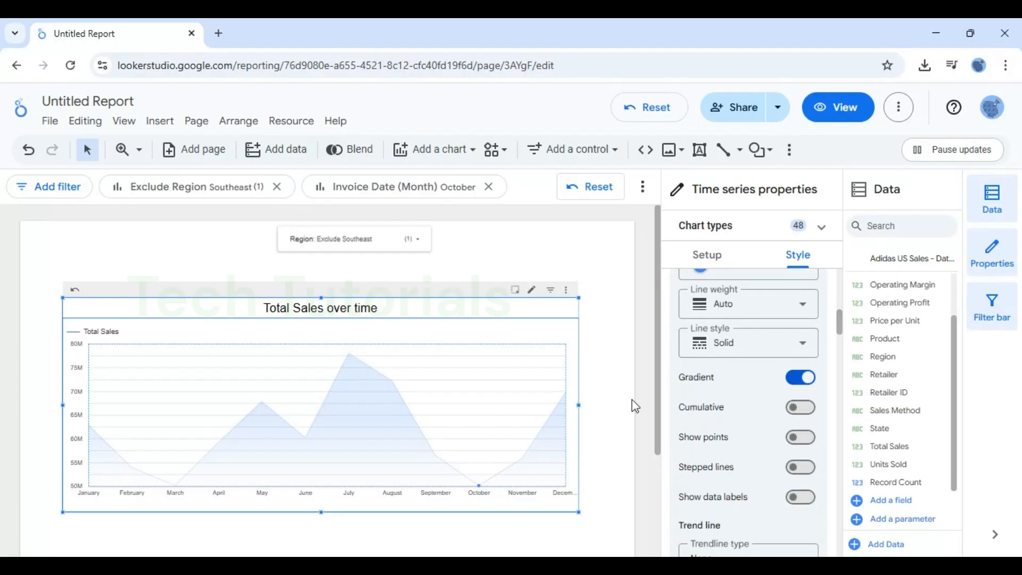
left_click(794, 380)
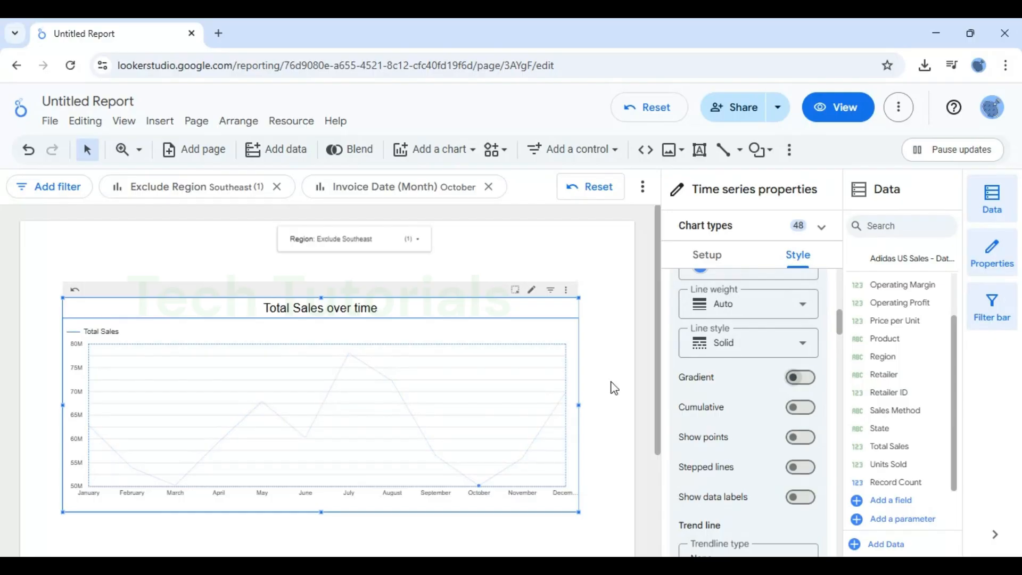
left_click(801, 418)
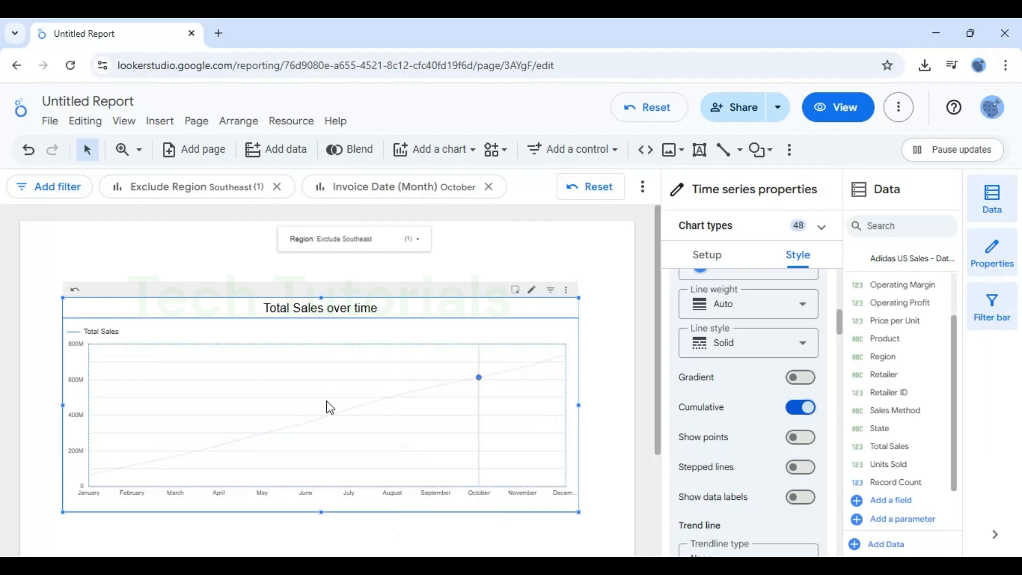
left_click(802, 408)
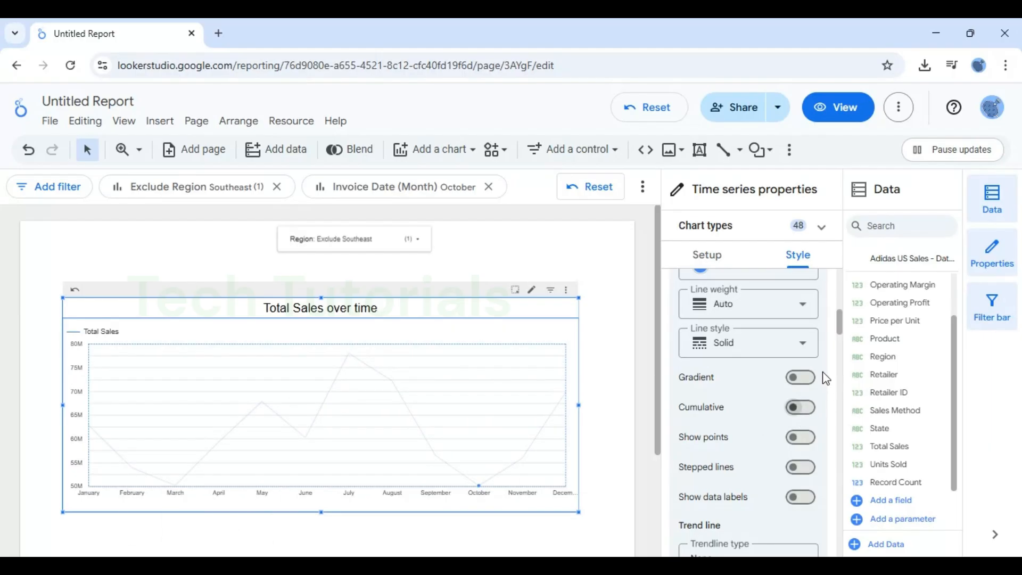
Show points on the Total Sales line.
left_click_drag(836, 322, 836, 324)
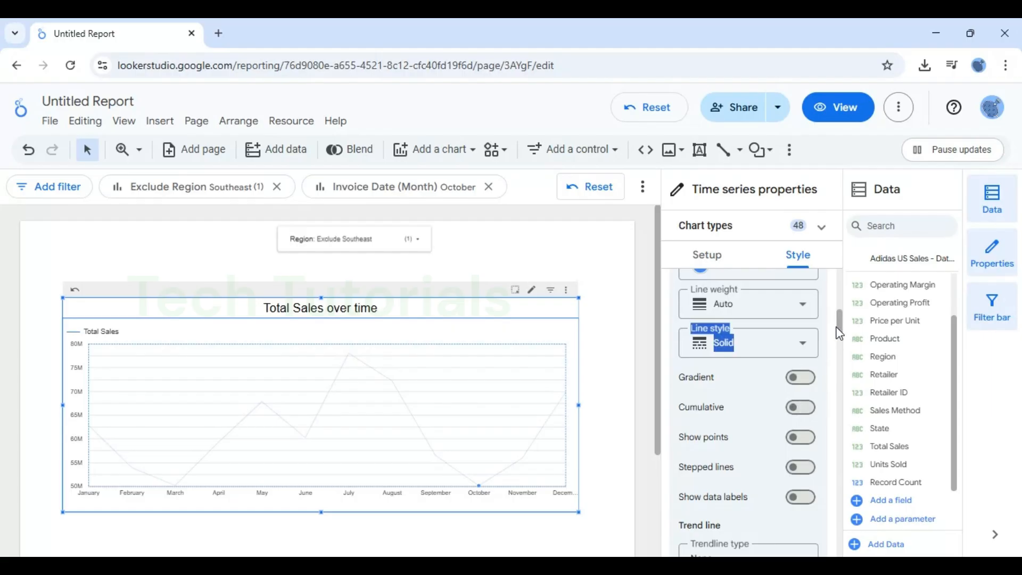
left_click(800, 438)
mouse_move(406, 379)
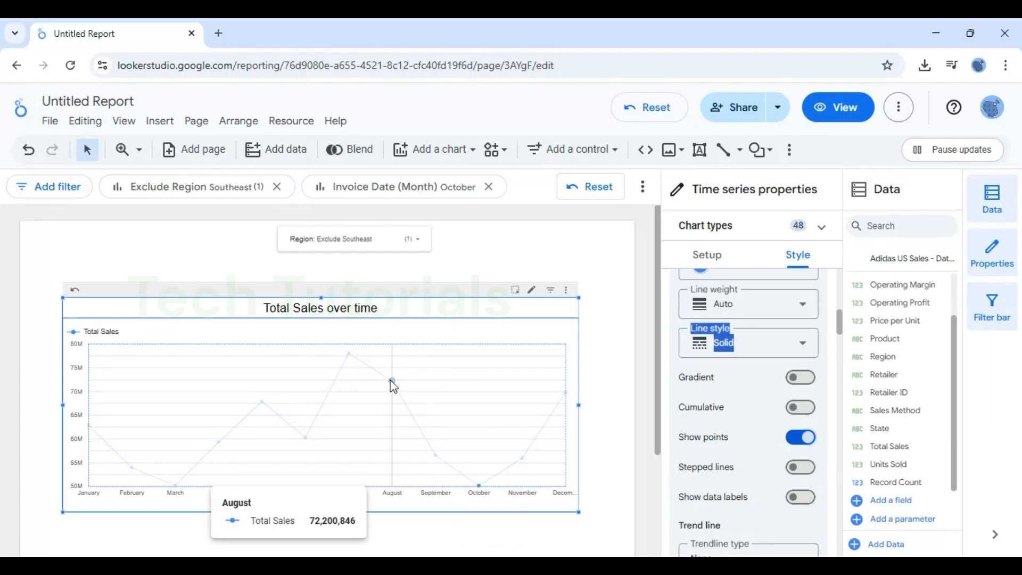
Show data labels on the Total Sales line and display them as compact numbers.
left_click(796, 495)
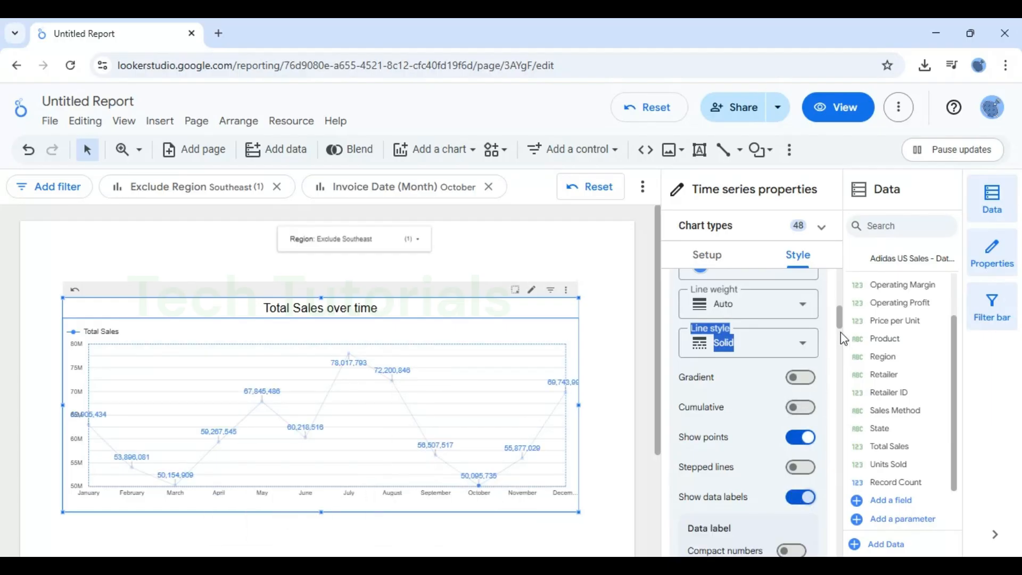
scroll(844, 327, "down", 2)
scroll(845, 326, "down", 1)
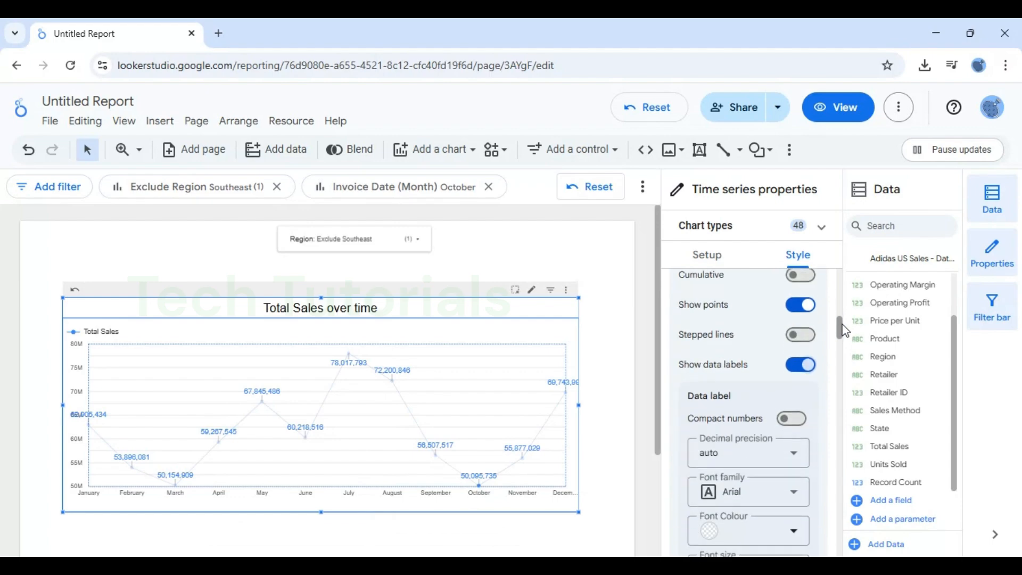
left_click(793, 421)
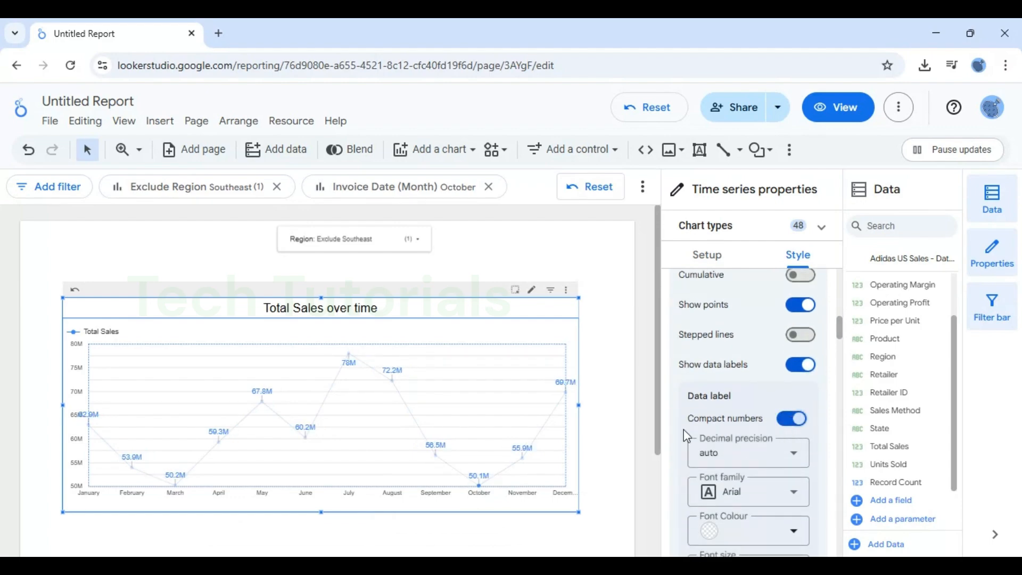